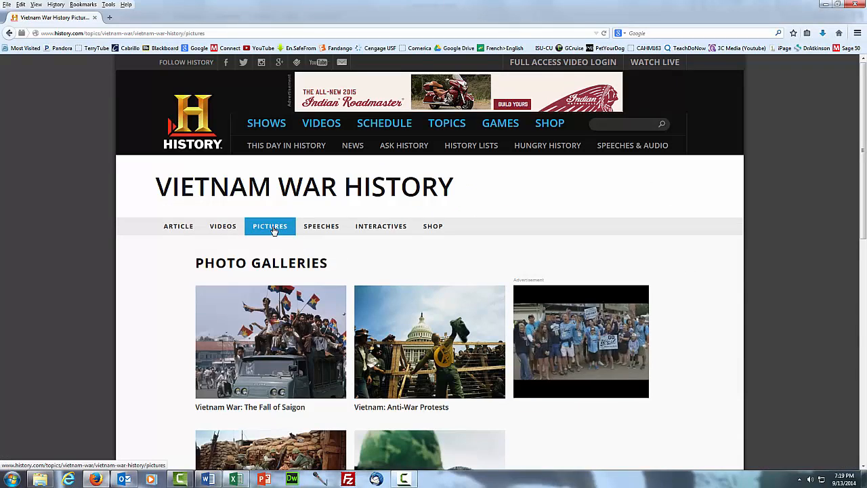
# - Open the "Vietnam War: The Fall of Saigon" photo gallery and advance to the picture of traffic snarling South Vietnam's streets
pyautogui.click(274, 342)
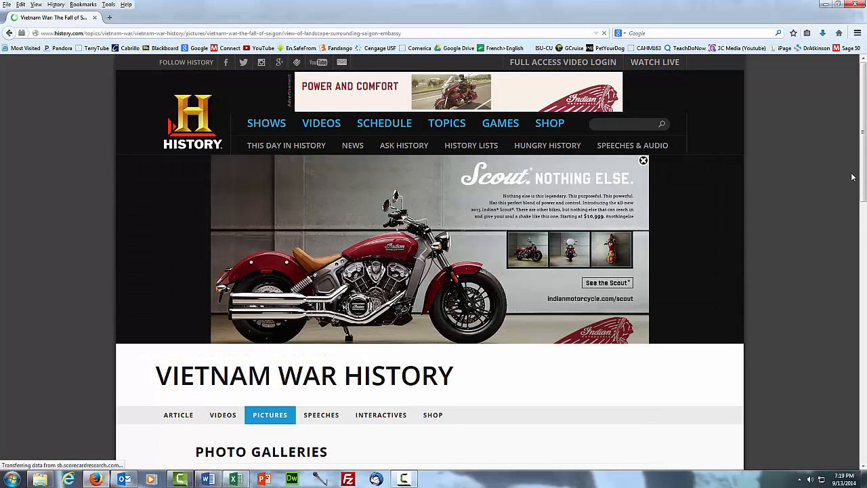
pyautogui.moveTo(865, 175); pyautogui.dragTo(865, 237)
pyautogui.scroll(-5, 865, 237)
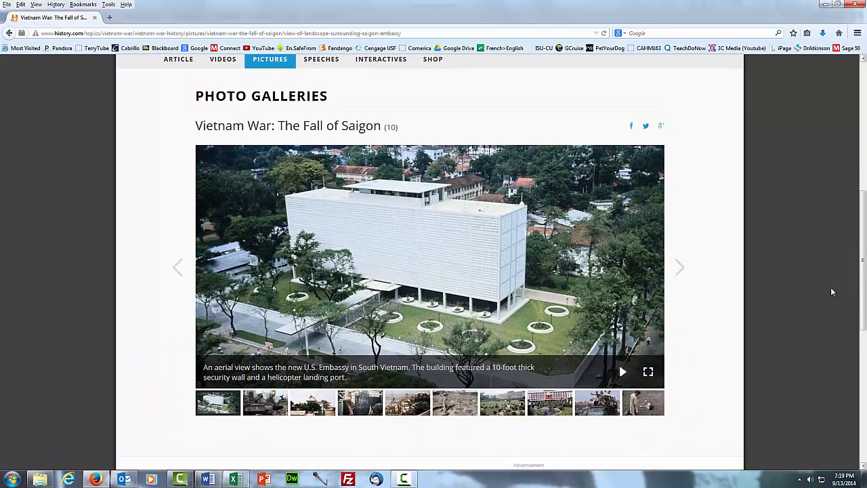
pyautogui.click(681, 269)
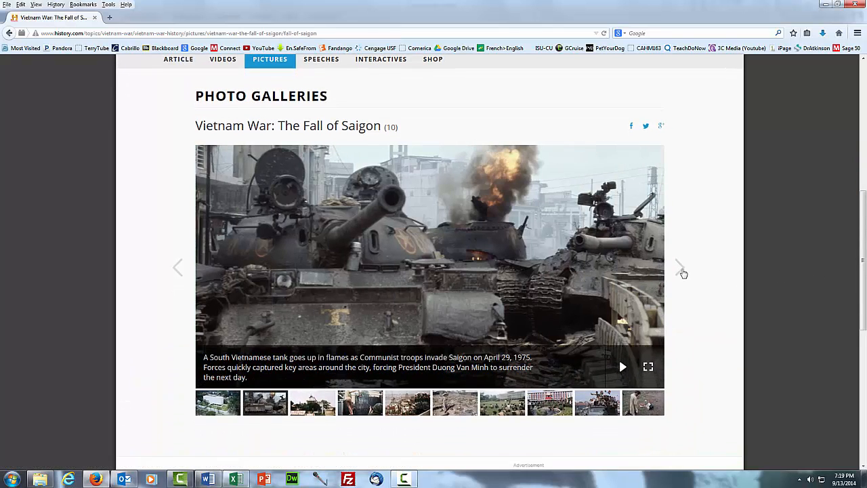
pyautogui.click(681, 270)
pyautogui.click(682, 270)
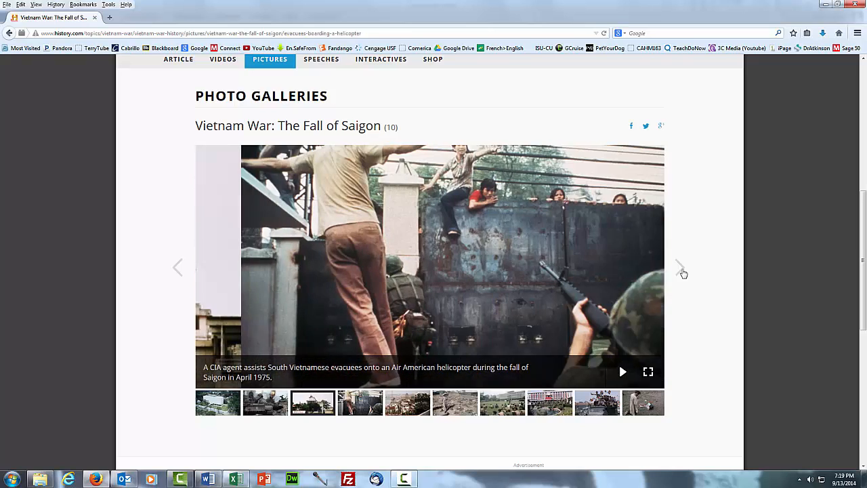
pyautogui.click(681, 270)
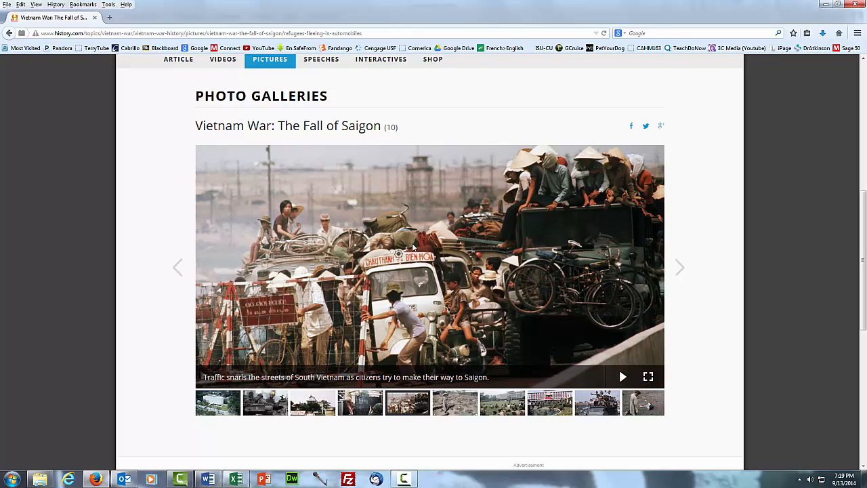
# - Copy the traffic picture from the gallery and paste it into the Word document between the web link and the first paragraph
pyautogui.rightClick(425, 187)
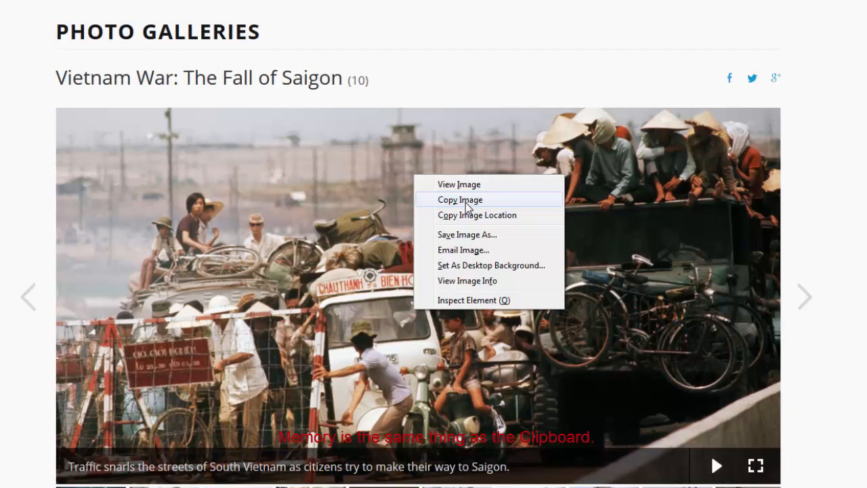
pyautogui.click(466, 202)
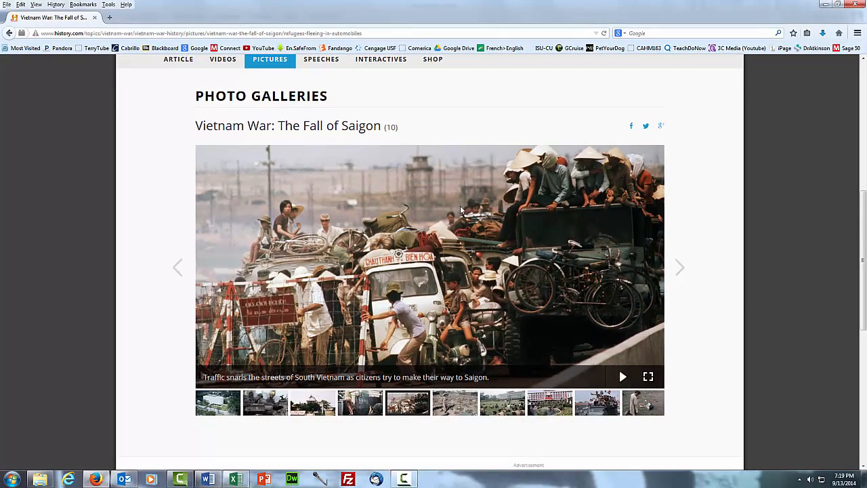
pyautogui.hotkey('alt', 'Tab')
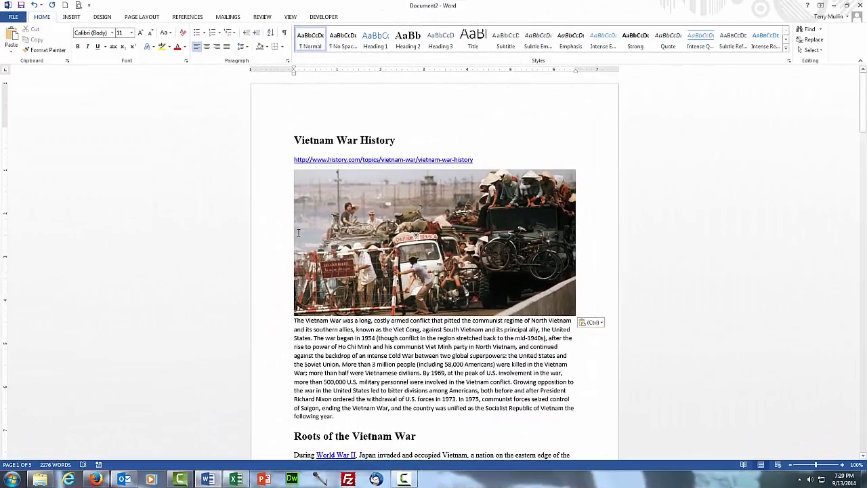
# - Return to the Firefox gallery and advance to the picture of North Vietnamese troops washing in the palace's fountain
pyautogui.hotkey('alt', 'Tab')
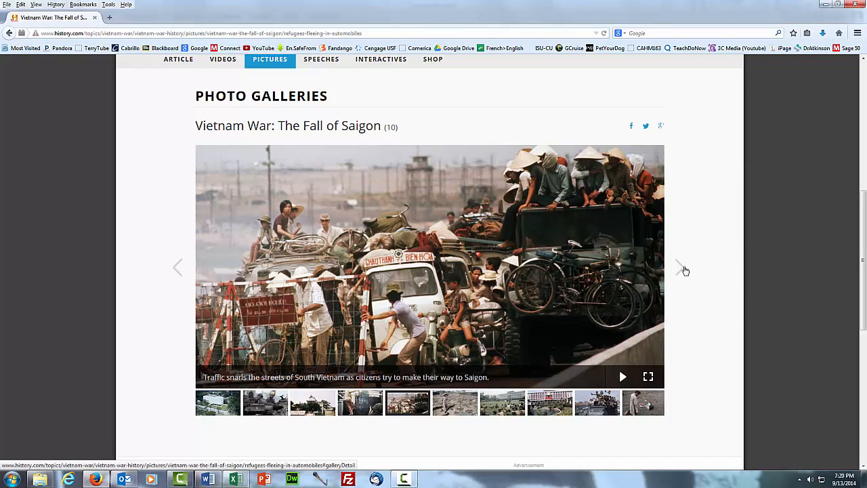
pyautogui.click(681, 269)
pyautogui.click(683, 270)
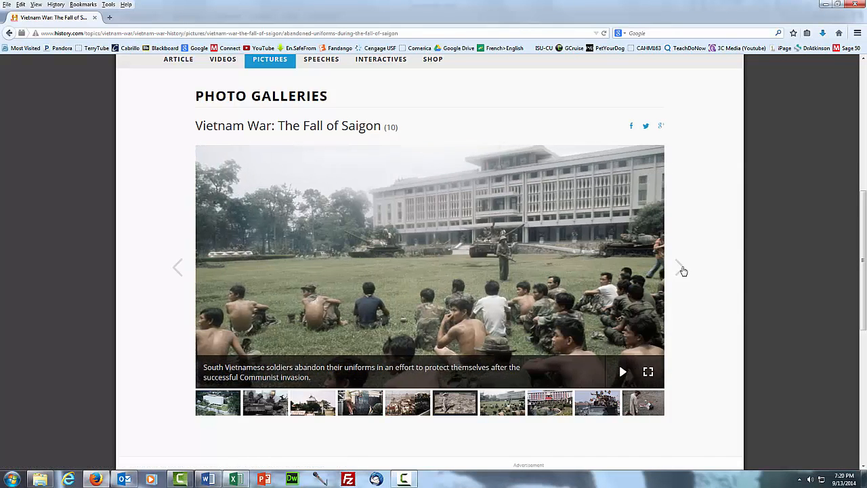
pyautogui.click(682, 270)
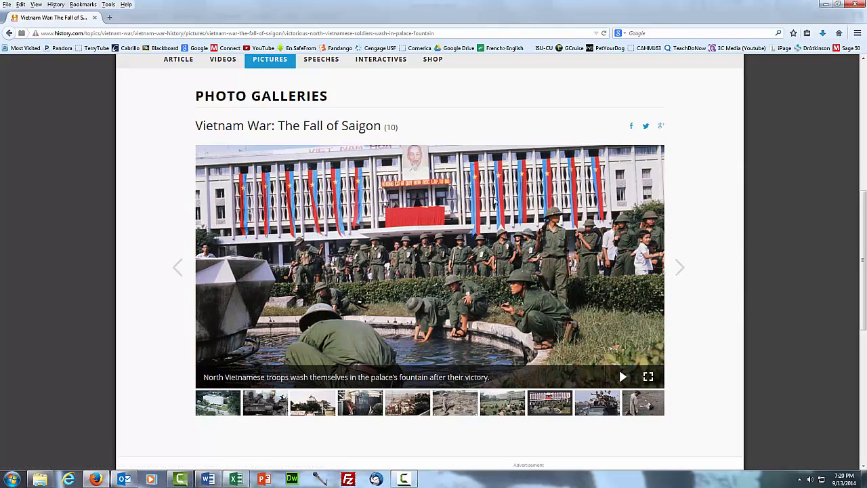
# - Save the fountain picture as victorious-north-vietnamese-soldiers-P in the VietnamImages folder on the Desktop
pyautogui.rightClick(417, 250)
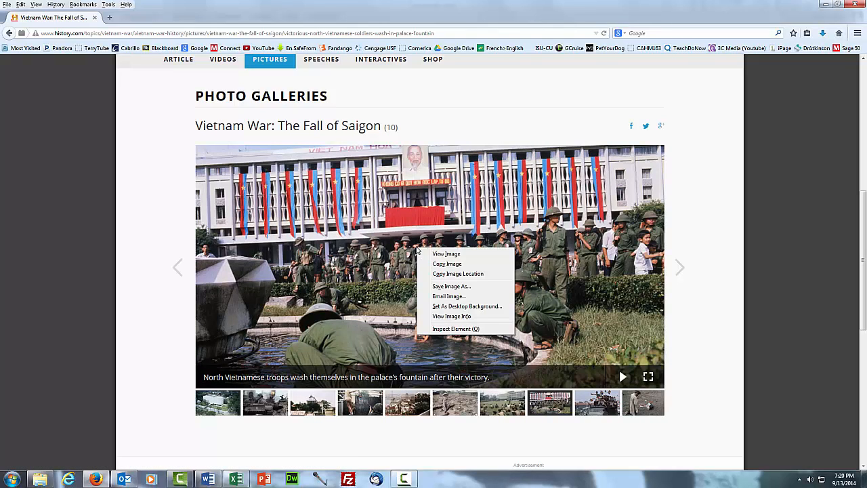
pyautogui.click(452, 287)
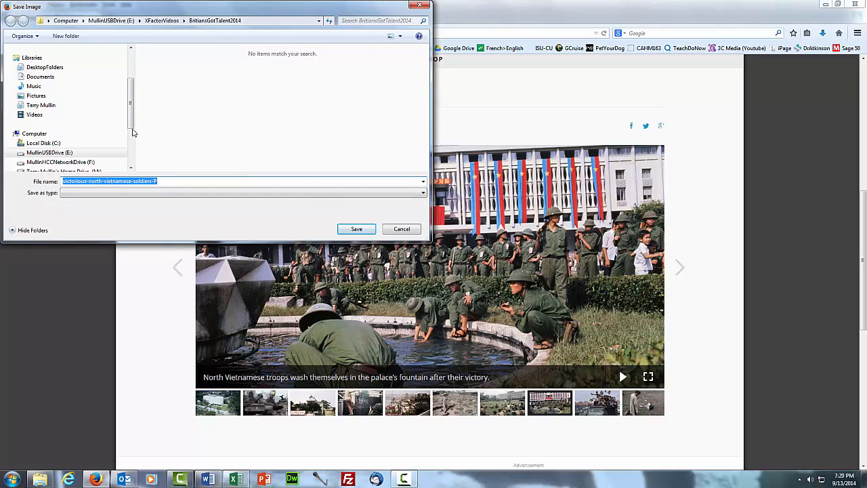
pyautogui.moveTo(132, 122); pyautogui.dragTo(136, 66)
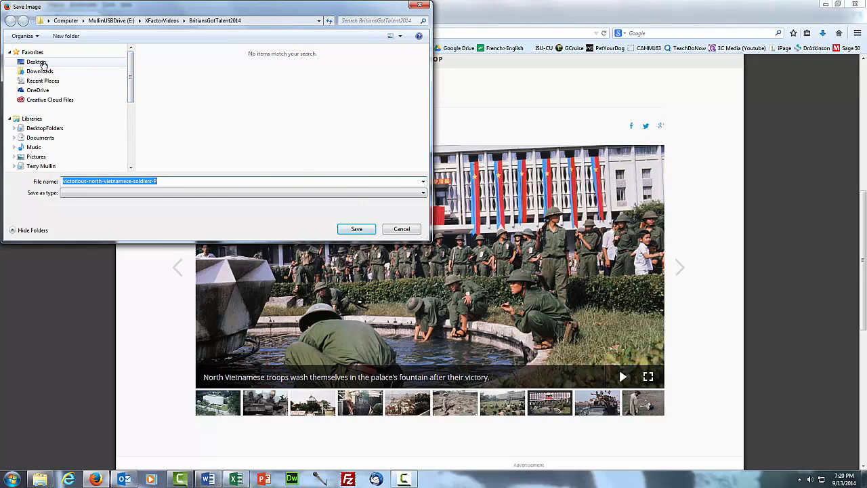
pyautogui.click(38, 62)
pyautogui.moveTo(425, 68); pyautogui.dragTo(427, 157)
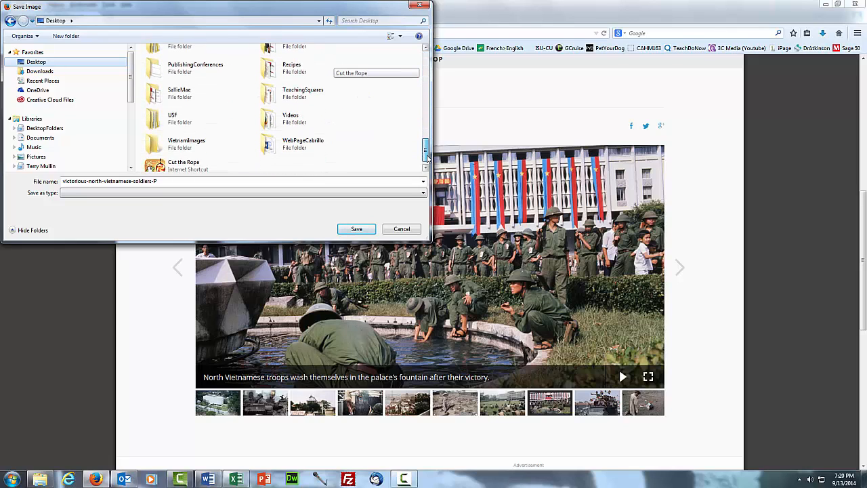
pyautogui.doubleClick(197, 146)
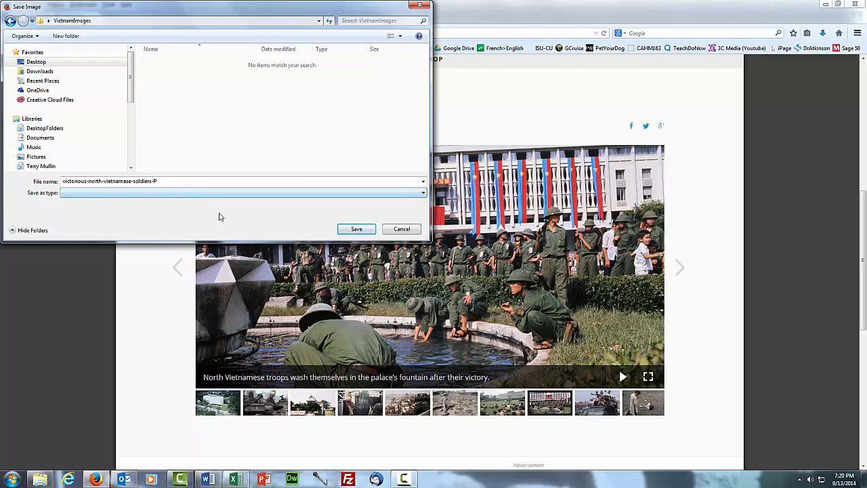
pyautogui.click(355, 230)
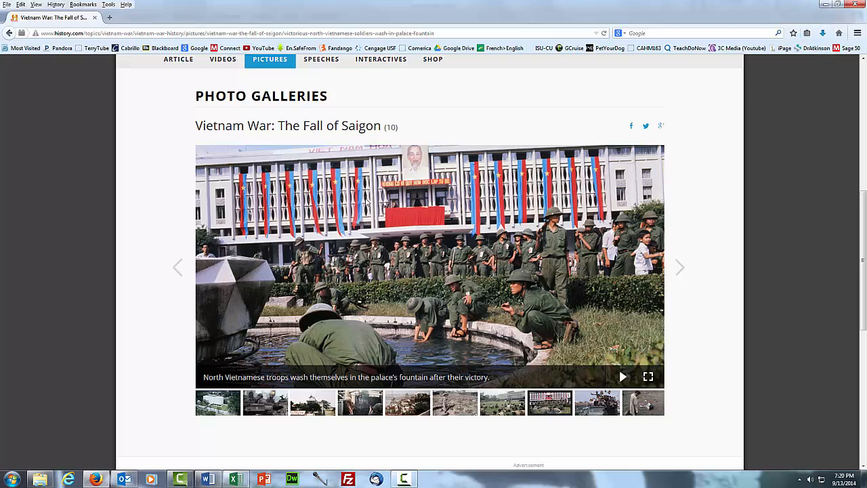
# - Switch to the Word document and start inserting a picture file before the paragraph under "Vietnam War: U.S. Intervention Begins"
pyautogui.hotkey('alt', 'Tab')
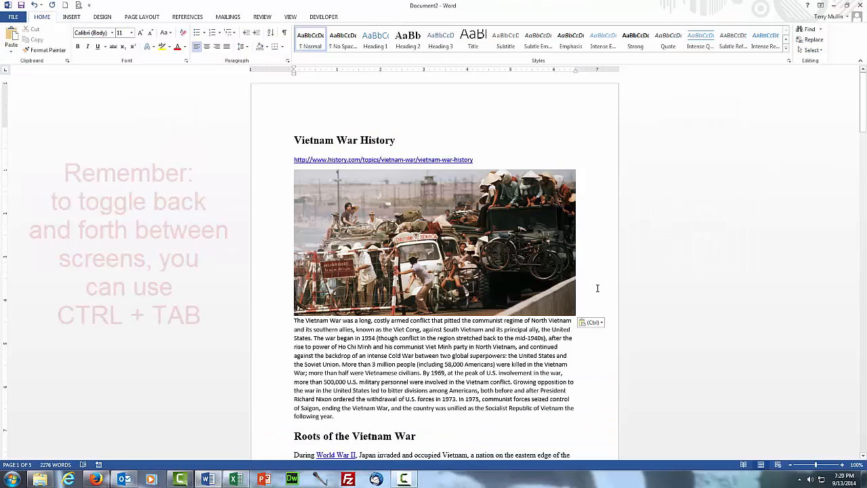
pyautogui.scroll(-10, 598, 289)
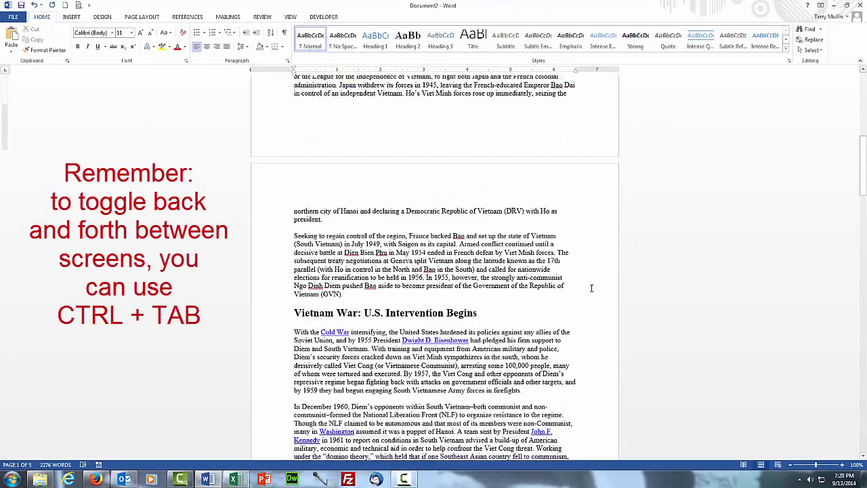
pyautogui.click(294, 259)
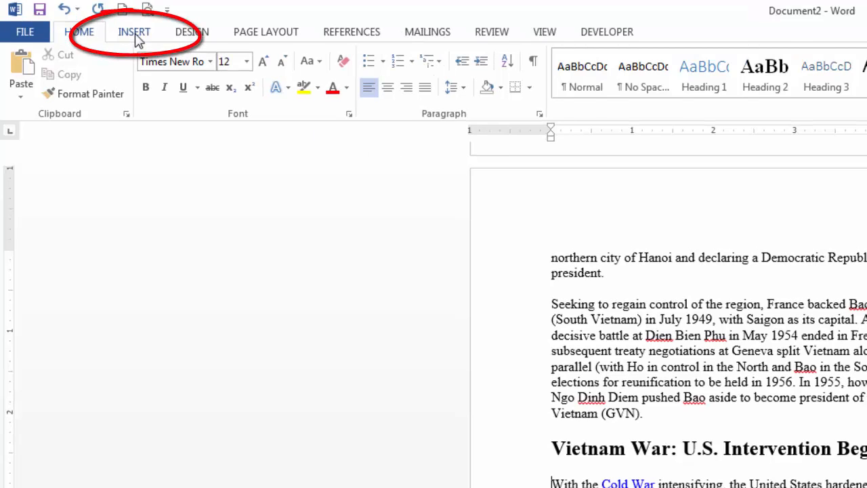
pyautogui.click(136, 35)
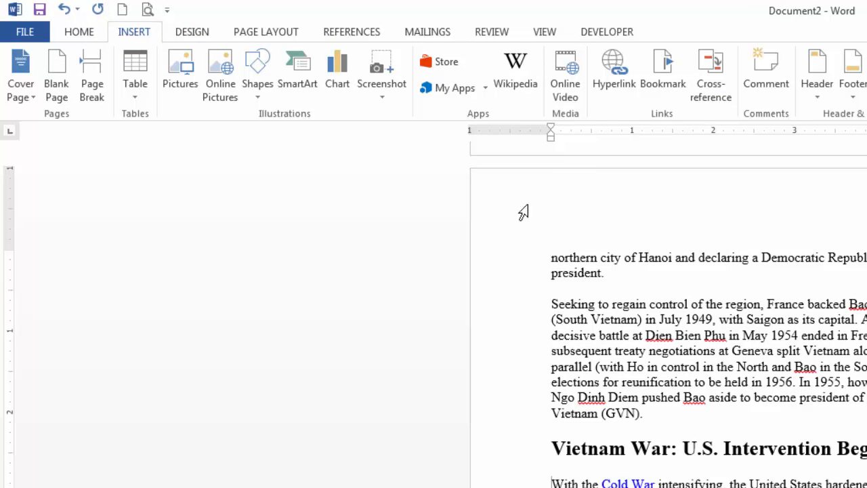
pyautogui.click(182, 73)
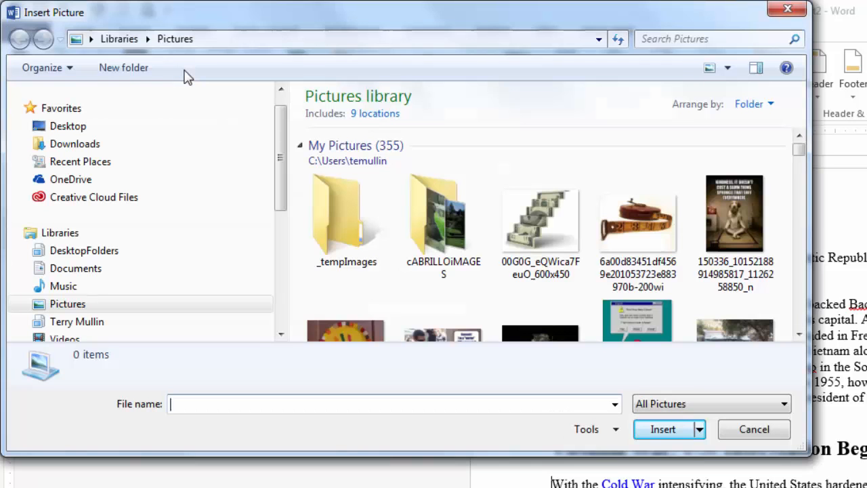
# - Insert the victorious-north-vietnamese-soldiers-P picture from the VietnamImages folder on the Desktop
pyautogui.click(86, 129)
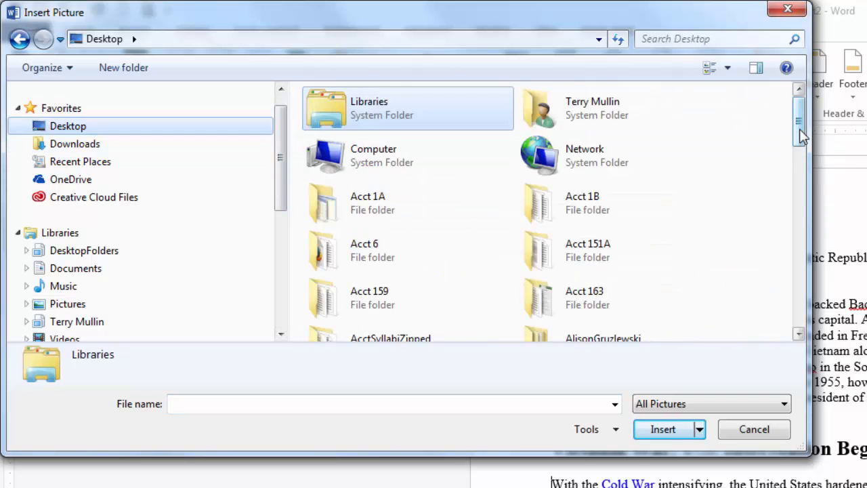
pyautogui.moveTo(802, 135); pyautogui.dragTo(792, 303)
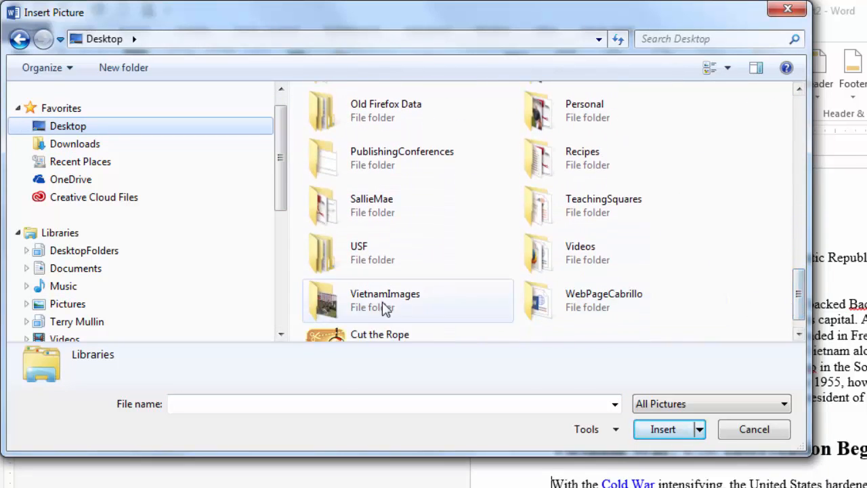
pyautogui.click(389, 303)
pyautogui.doubleClick(389, 303)
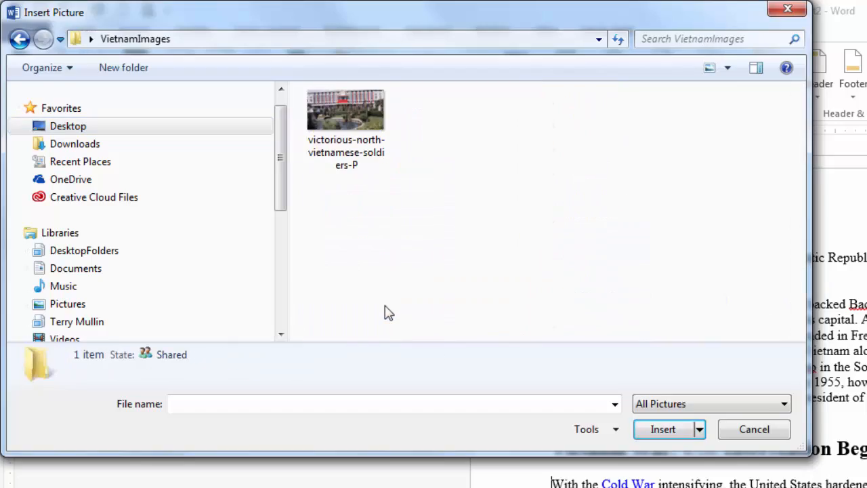
pyautogui.click(345, 126)
pyautogui.click(661, 429)
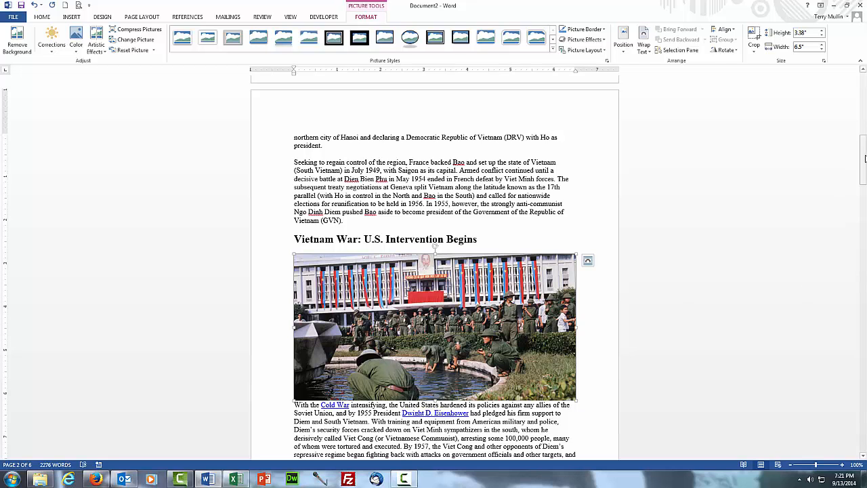
# - Shrink the traffic picture on the first page proportionally to about 2" high by 3.85" wide
pyautogui.moveTo(864, 160); pyautogui.dragTo(864, 95)
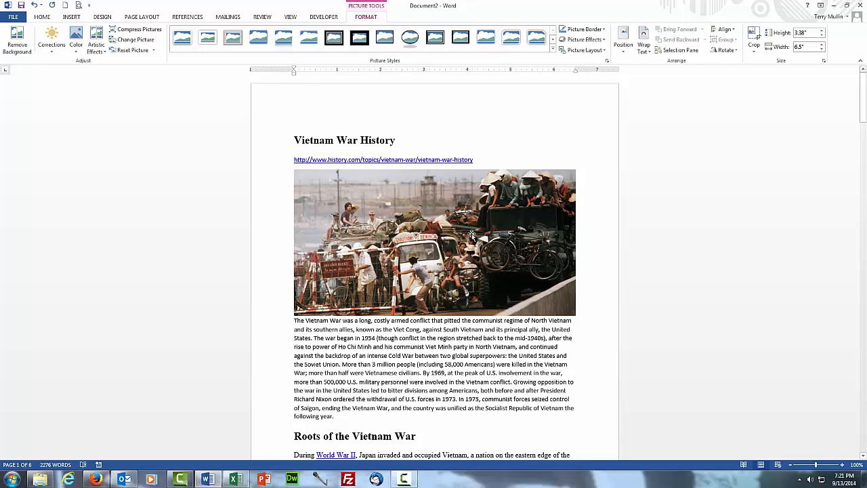
pyautogui.click(293, 321)
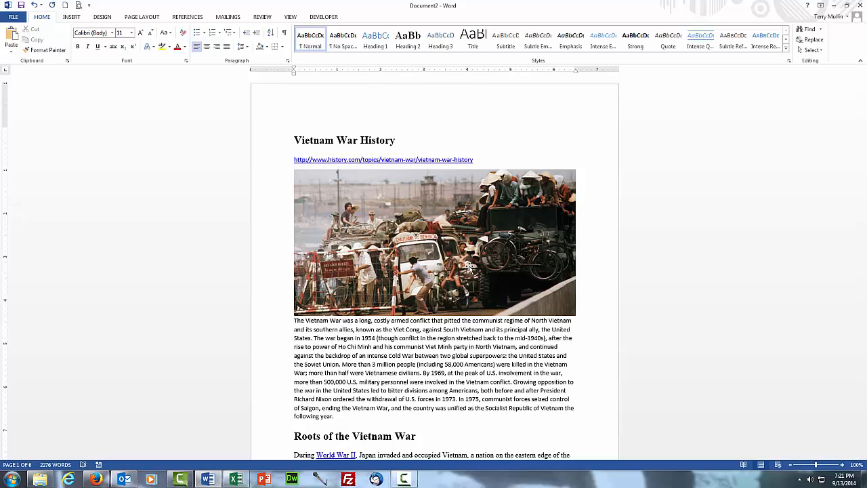
pyautogui.click(556, 296)
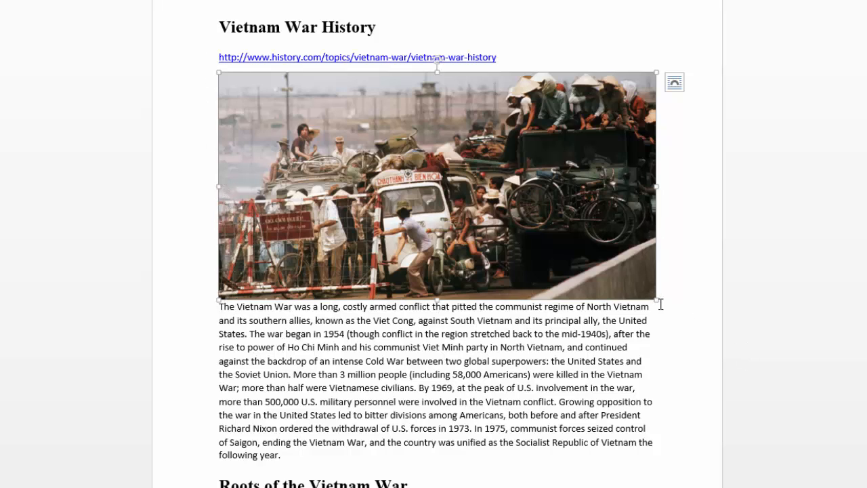
pyautogui.moveTo(656, 300); pyautogui.dragTo(477, 207)
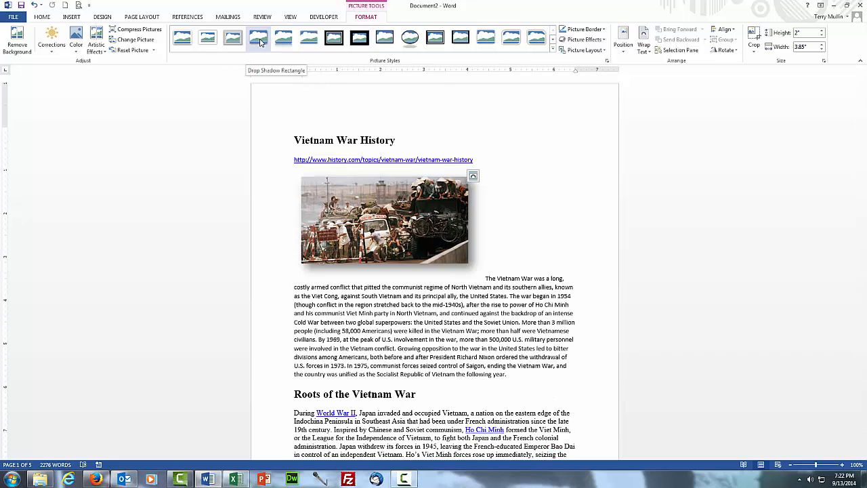
# - Apply the Drop Shadow Rectangle picture style to the traffic picture and deselect it
pyautogui.click(260, 42)
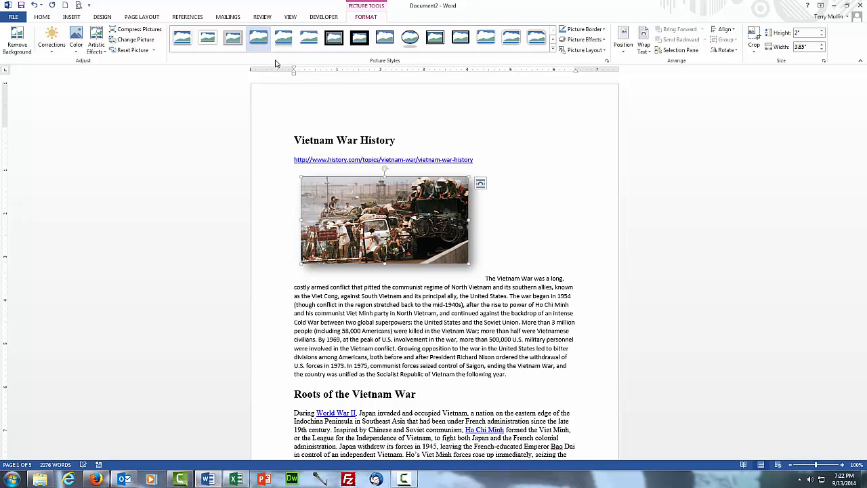
pyautogui.click(517, 201)
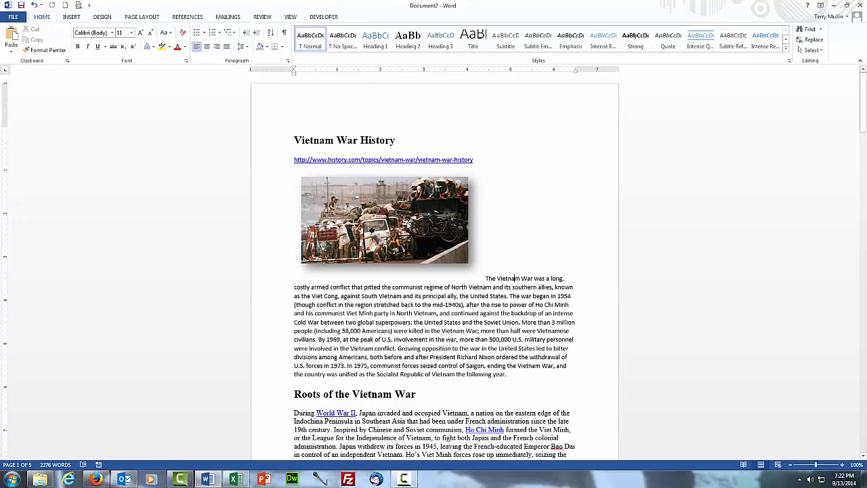
# - Reselect the traffic picture and display its picture formatting tools, keeping the document window maximized
pyautogui.click(376, 199)
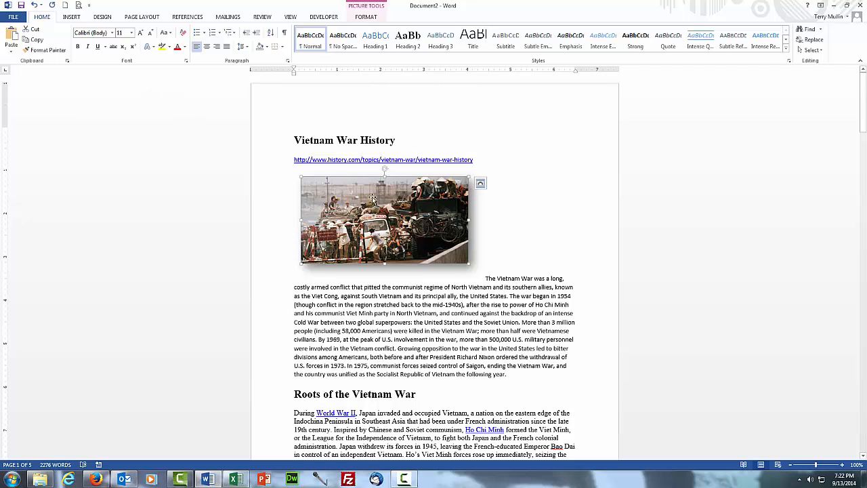
pyautogui.doubleClick(373, 8)
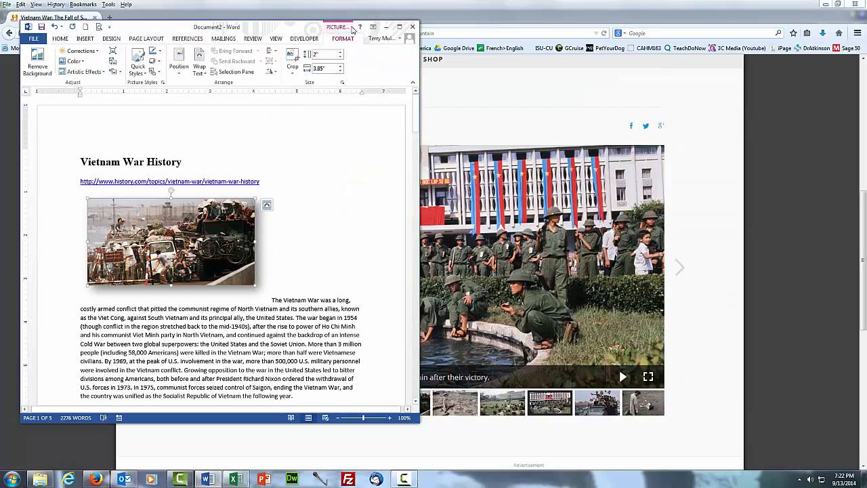
pyautogui.click(399, 26)
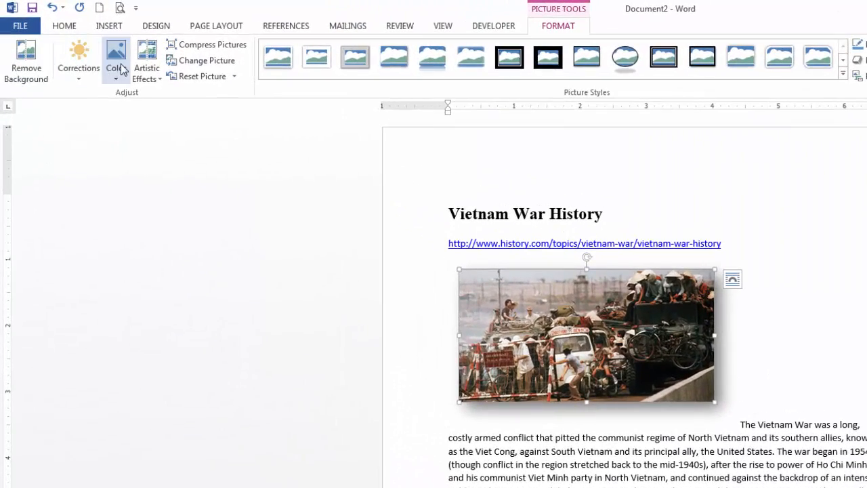
pyautogui.click(116, 64)
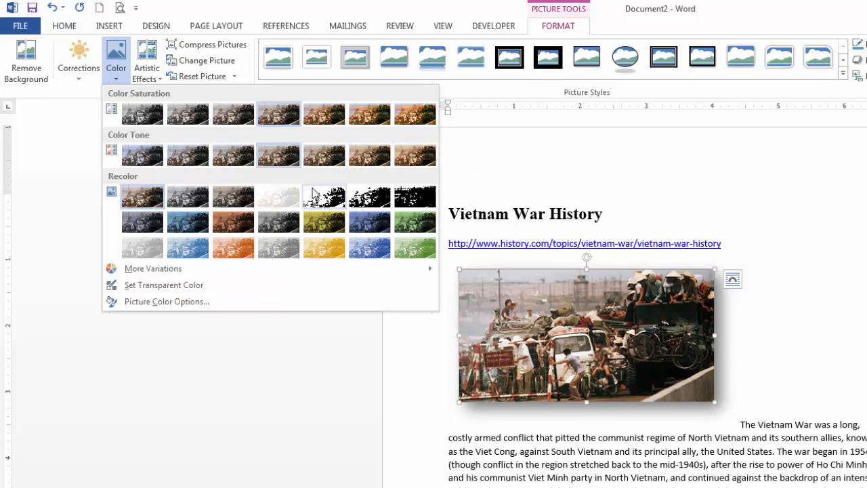
pyautogui.click(80, 68)
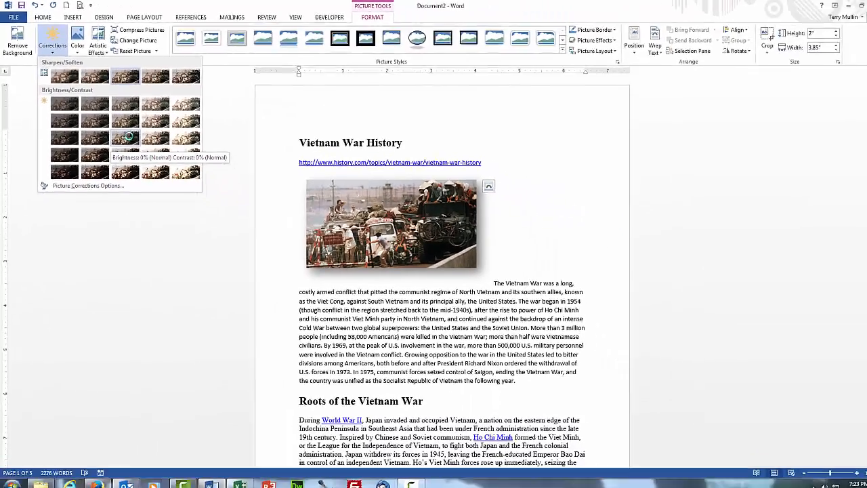
pyautogui.click(193, 206)
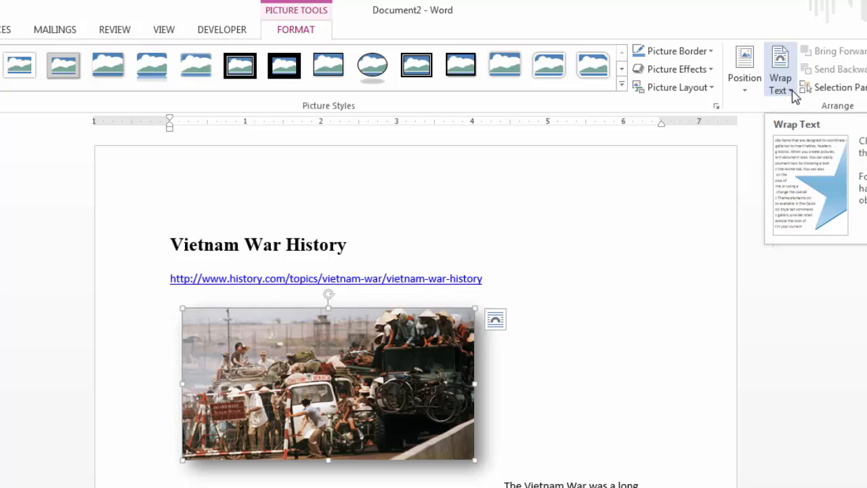
# - Set the traffic picture's text wrapping to Tight, move it against the right margin of the opening paragraph, and deselect it
pyautogui.click(790, 90)
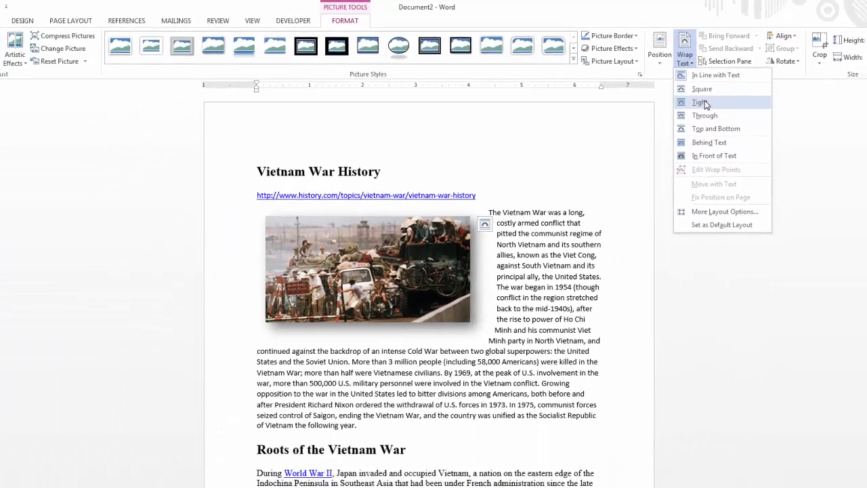
pyautogui.click(802, 145)
pyautogui.moveTo(409, 217); pyautogui.dragTo(451, 243)
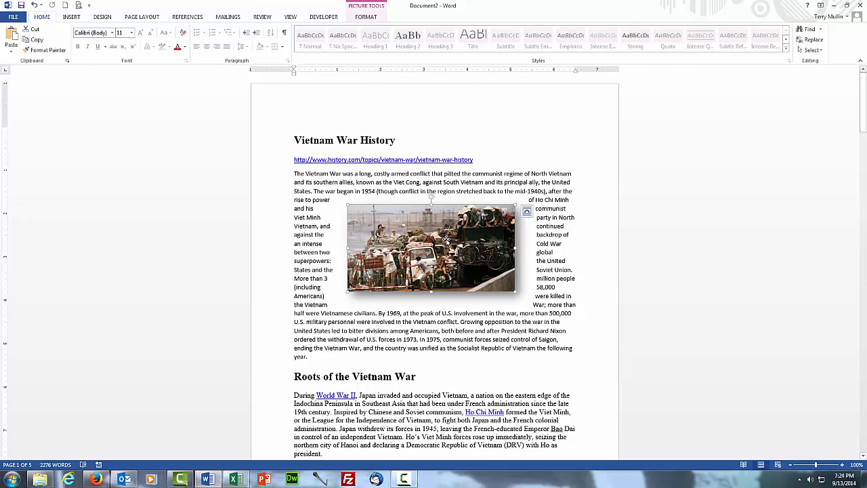
pyautogui.moveTo(447, 239); pyautogui.dragTo(503, 239)
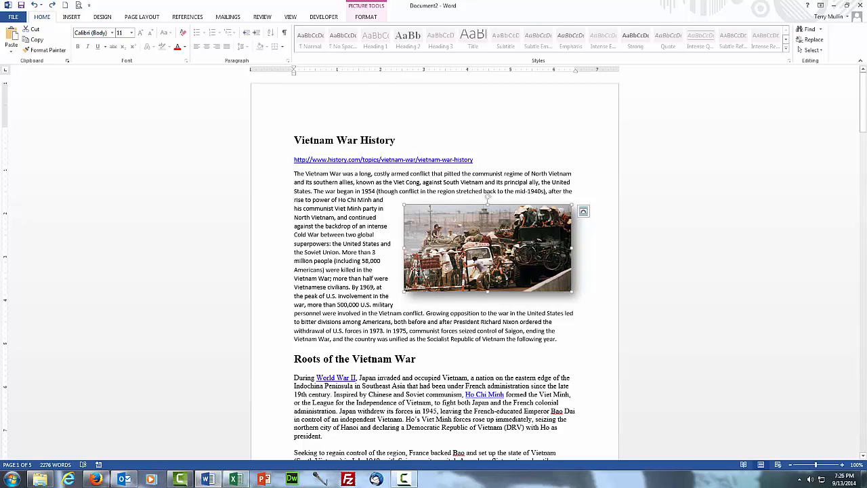
pyautogui.click(343, 244)
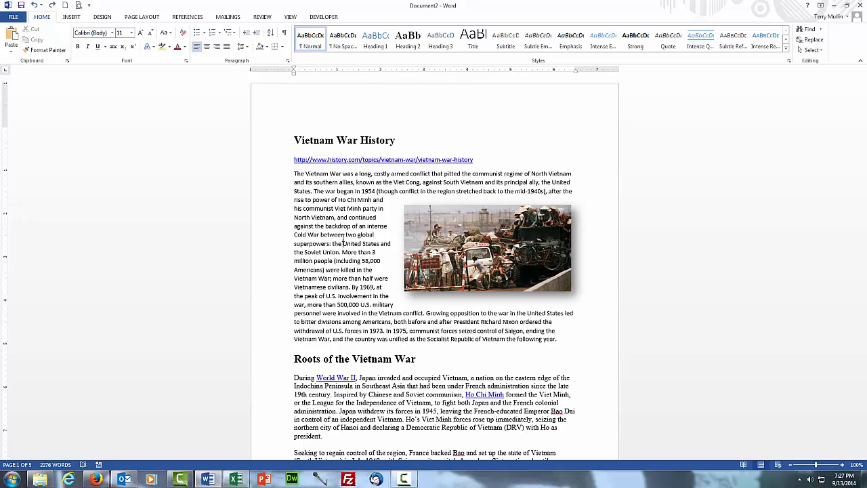
# - Switch to the History website in Firefox and launch the Snipping Tool from the Windows accessories
pyautogui.hotkey('alt', 'Tab')
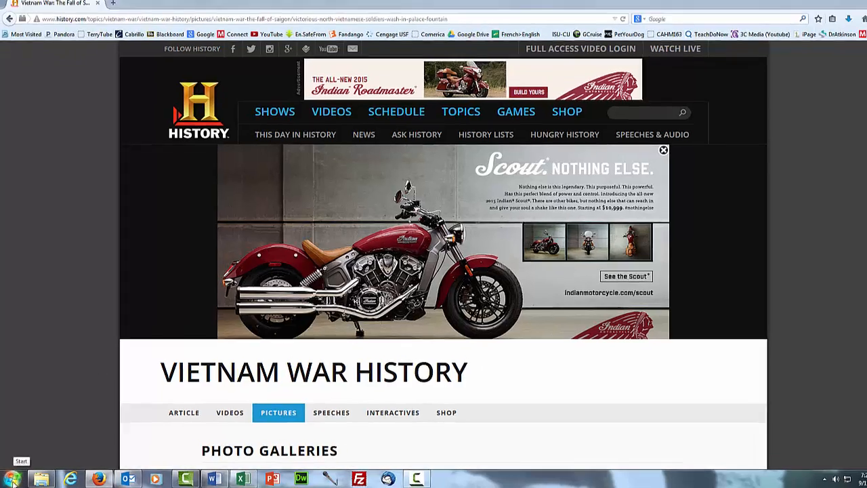
pyautogui.click(12, 481)
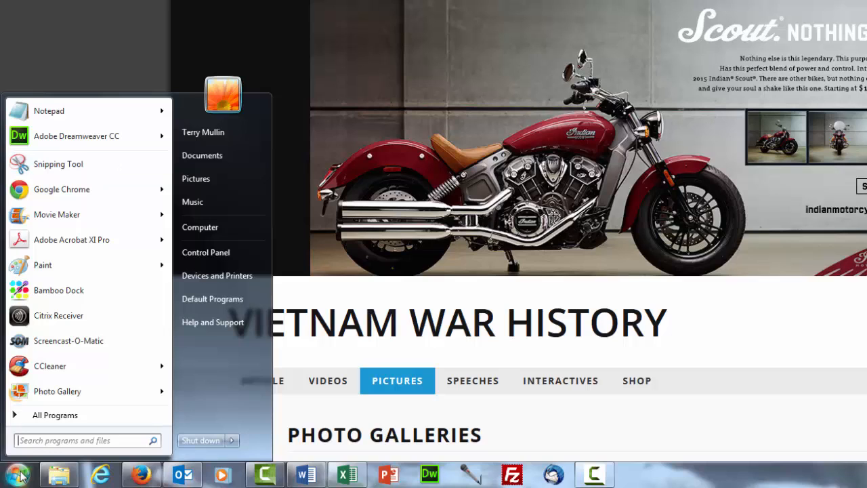
pyautogui.click(55, 417)
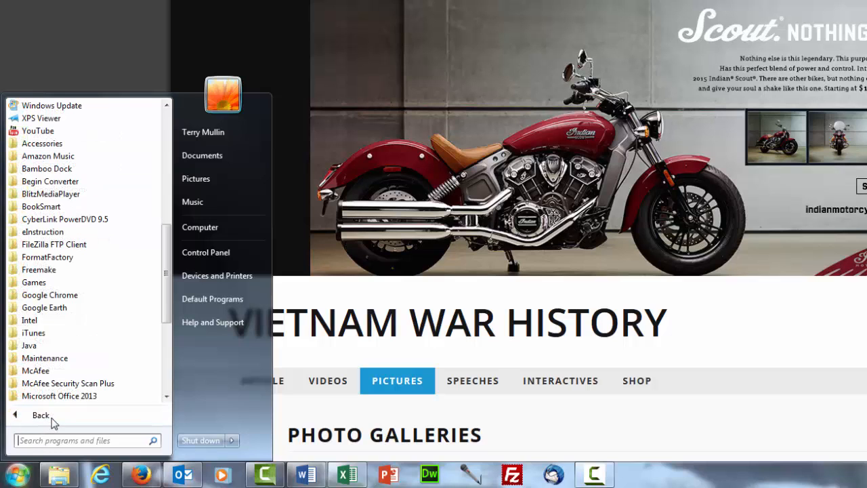
pyautogui.click(42, 144)
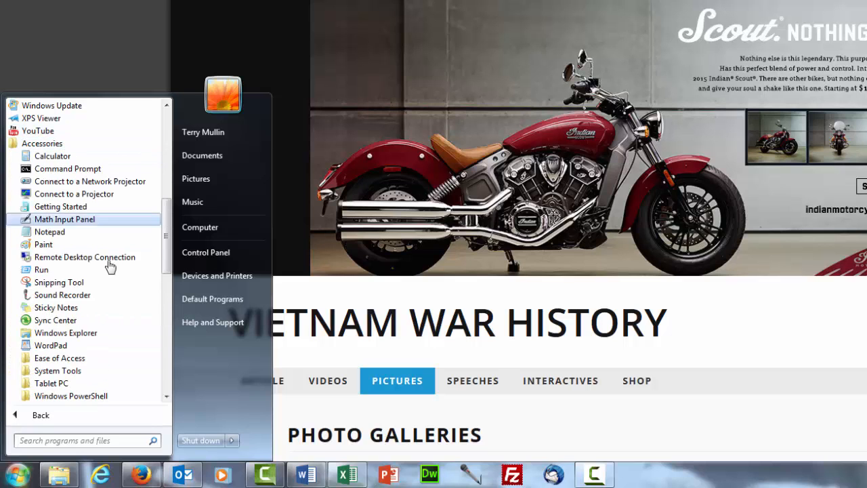
pyautogui.click(75, 285)
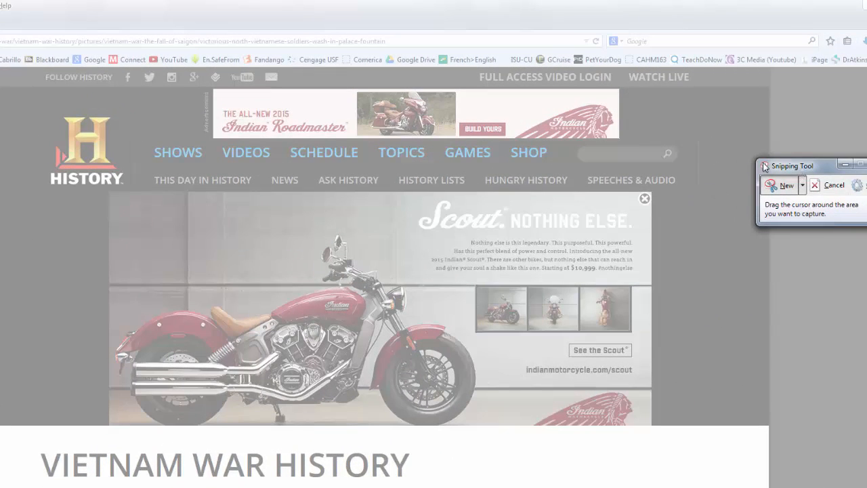
# - Capture a rectangular snip of the History logo in the website header and copy it to the clipboard
pyautogui.moveTo(790, 171); pyautogui.dragTo(333, 158)
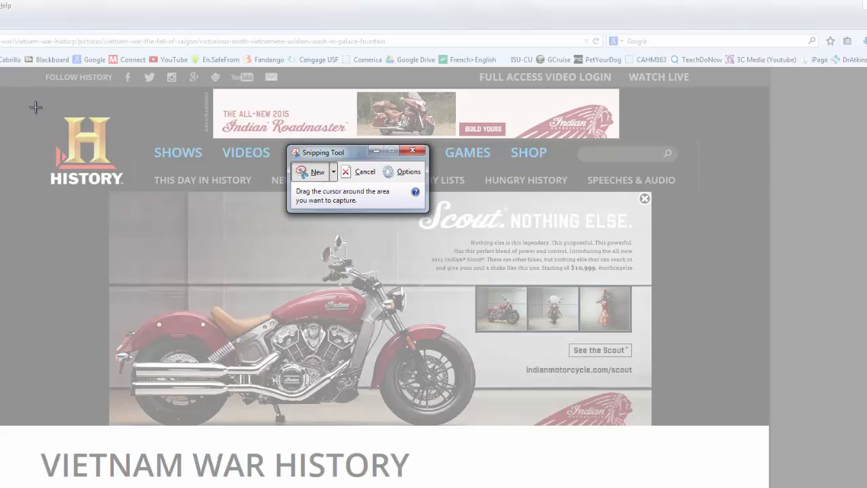
pyautogui.moveTo(35, 107); pyautogui.dragTo(136, 192)
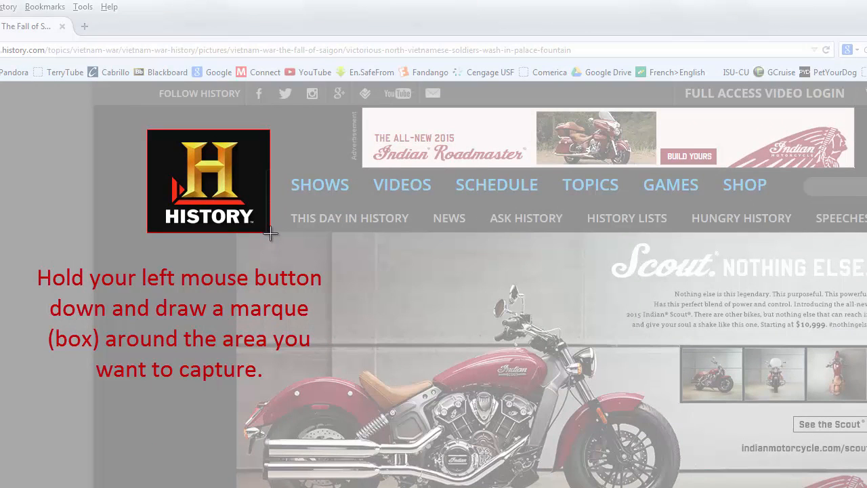
pyautogui.moveTo(269, 233); pyautogui.dragTo(269, 233)
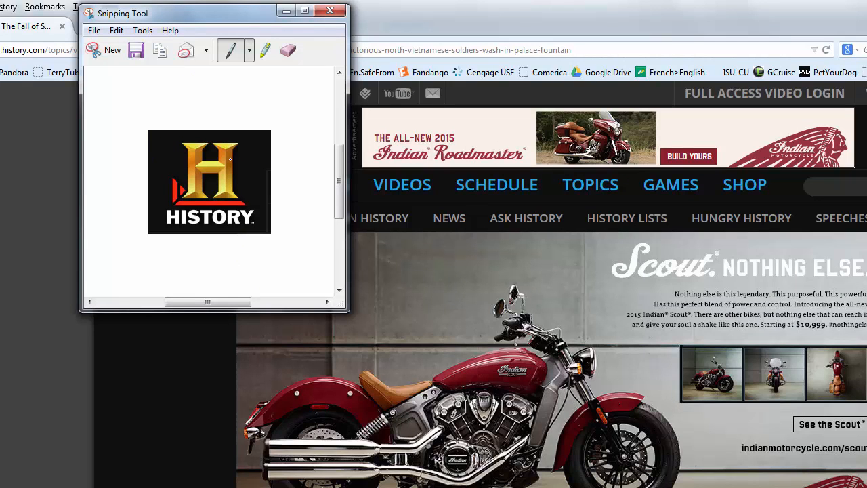
pyautogui.click(117, 32)
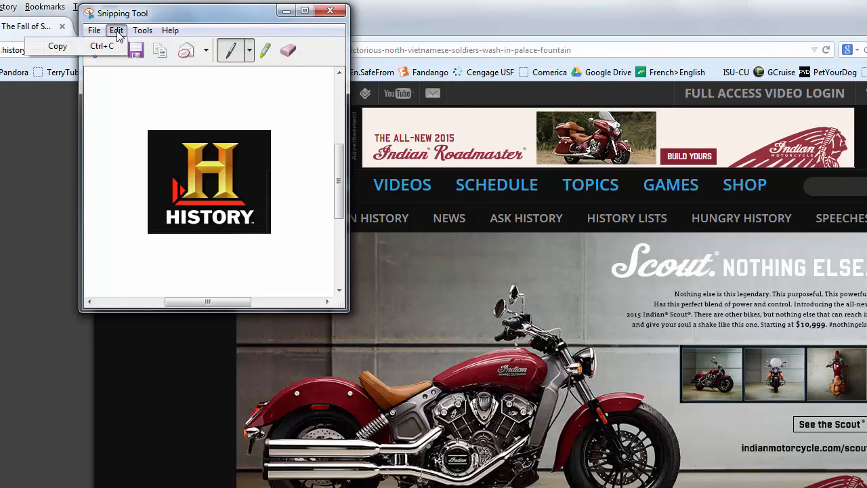
pyautogui.click(70, 49)
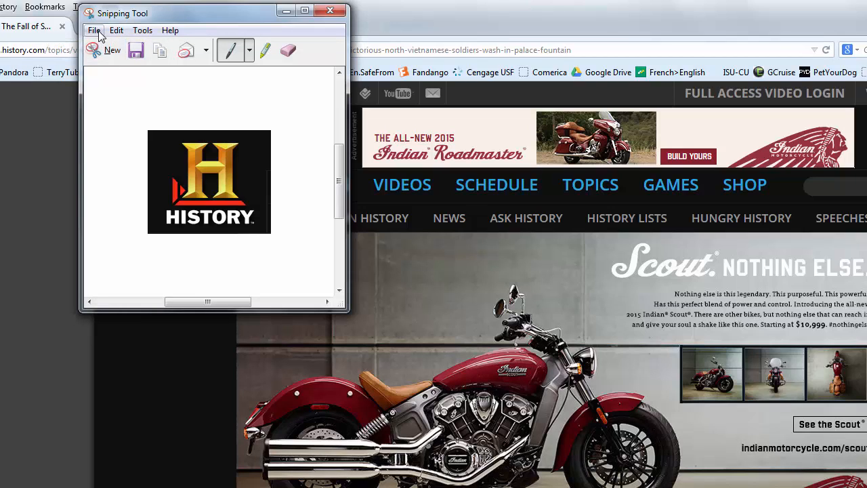
# - Save the snip as the PNG file HistoryChannelLogo in the VietnamImages folder on the Desktop and close the Snipping Tool
pyautogui.click(95, 32)
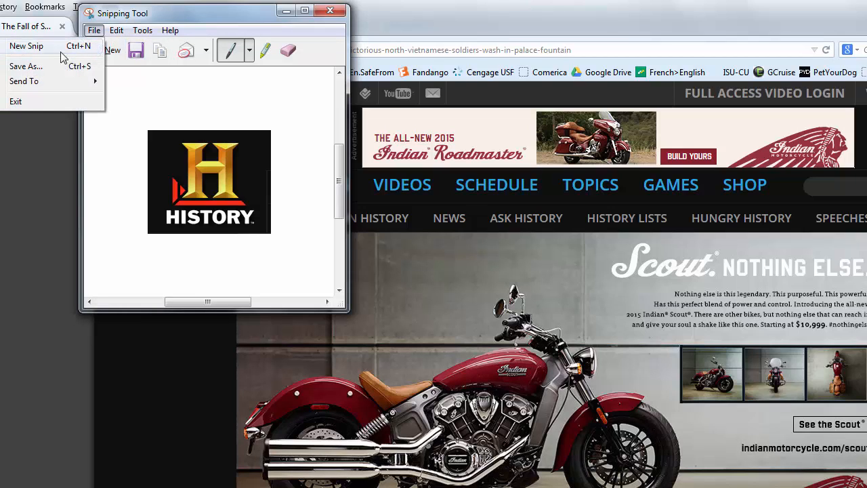
pyautogui.click(27, 67)
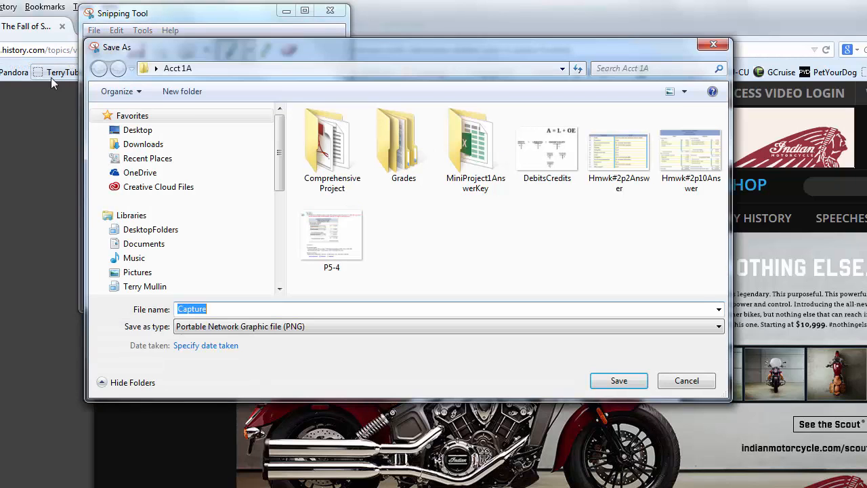
pyautogui.click(139, 130)
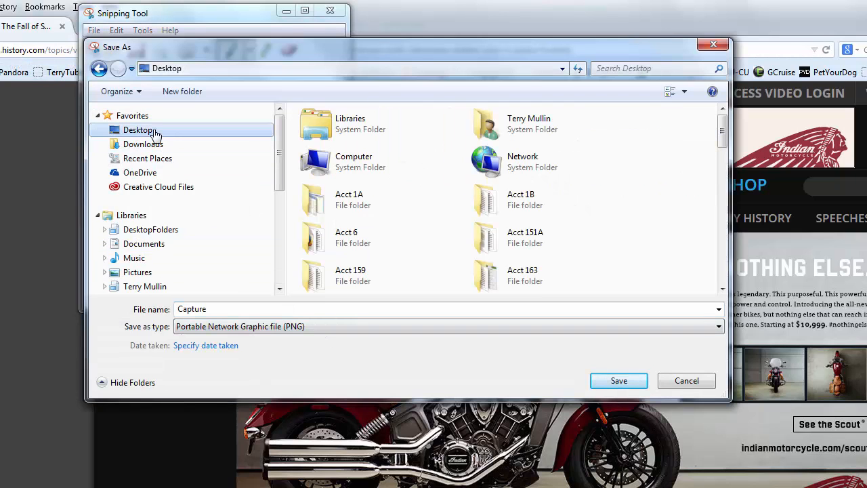
pyautogui.moveTo(723, 136); pyautogui.dragTo(721, 269)
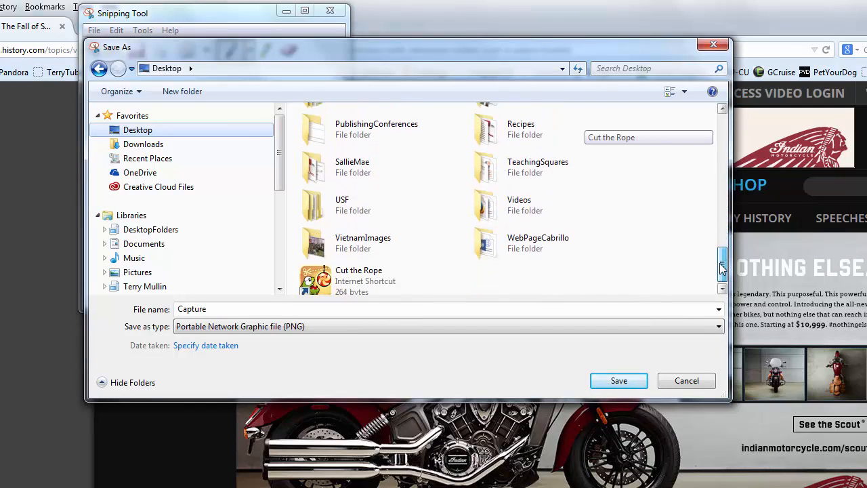
pyautogui.doubleClick(380, 242)
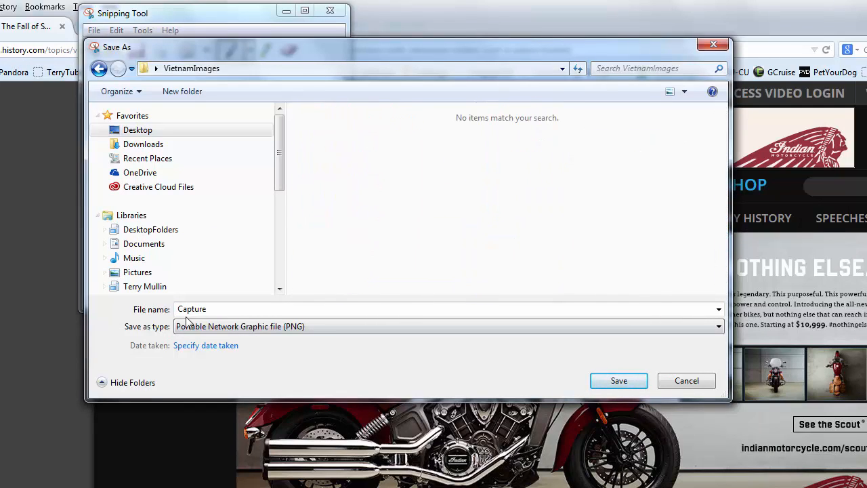
pyautogui.moveTo(218, 310); pyautogui.dragTo(165, 309)
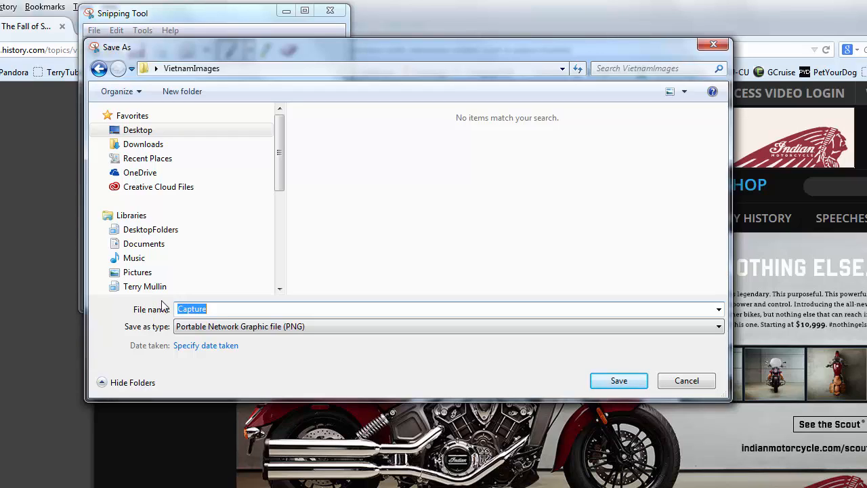
pyautogui.write('HistoryChannelLogo')
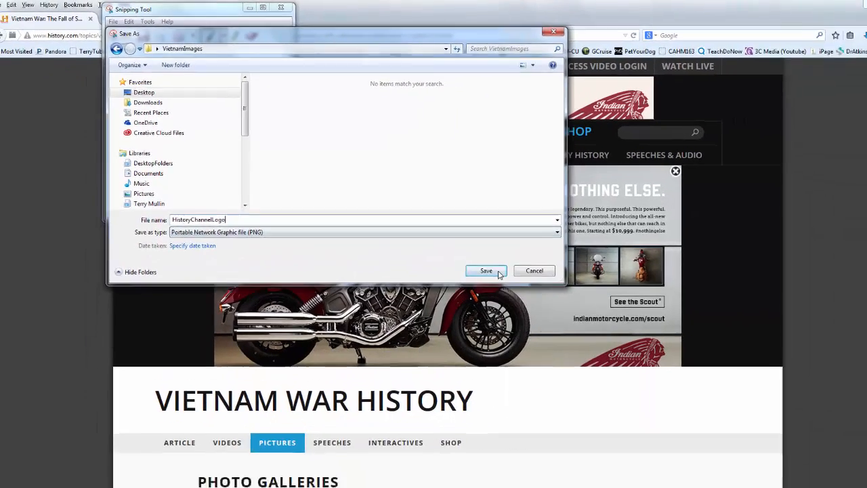
pyautogui.click(619, 380)
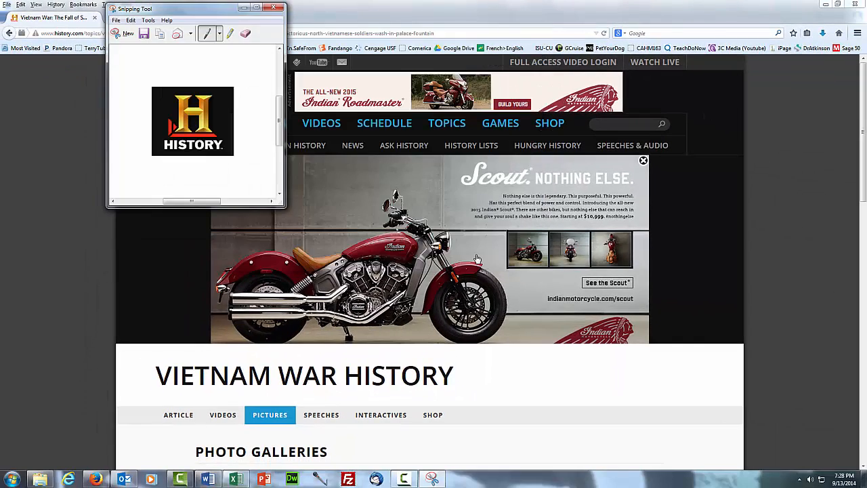
pyautogui.click(273, 8)
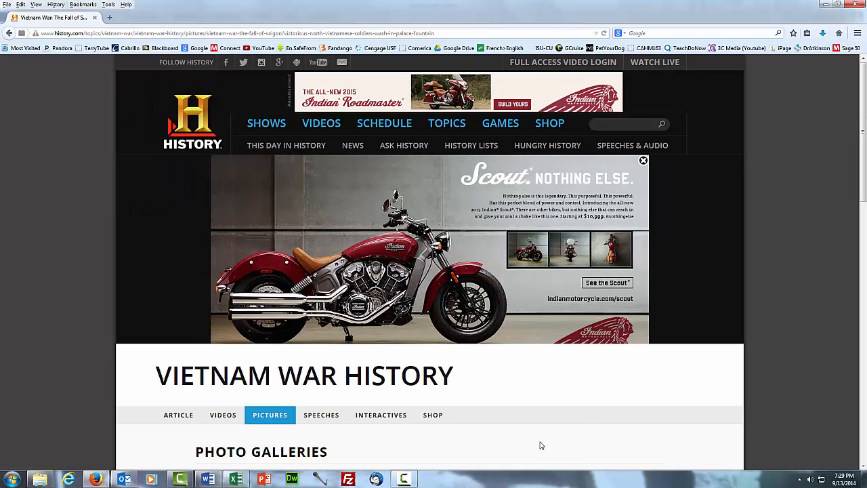
# - Switch back to the Word document and paste the History logo directly before the "Vietnam War History" heading
pyautogui.hotkey('alt', 'Tab')
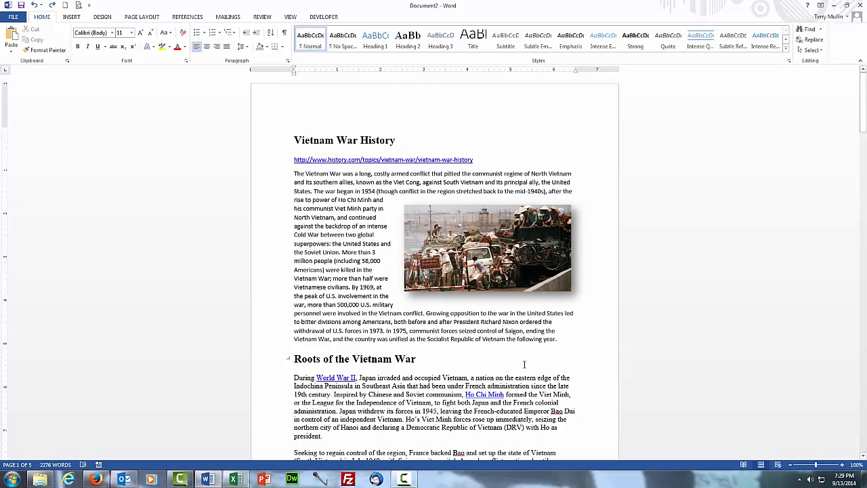
pyautogui.scroll(-5, 524, 364)
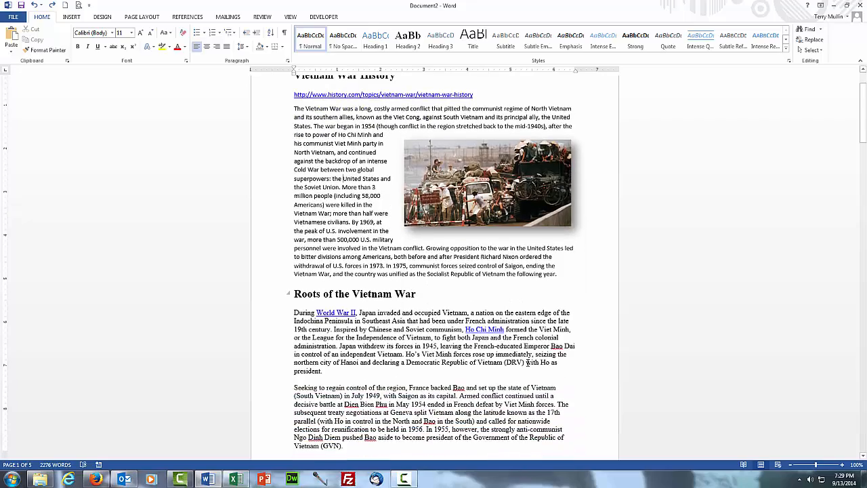
pyautogui.scroll(-4, 527, 363)
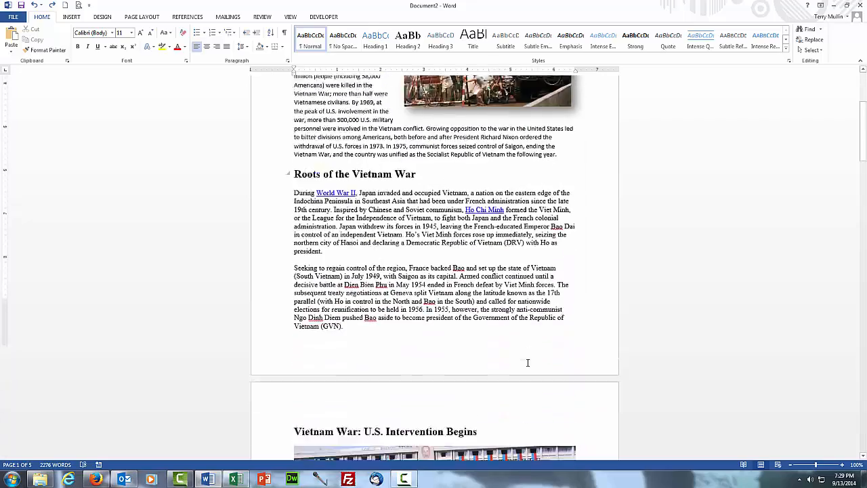
pyautogui.scroll(9, 527, 362)
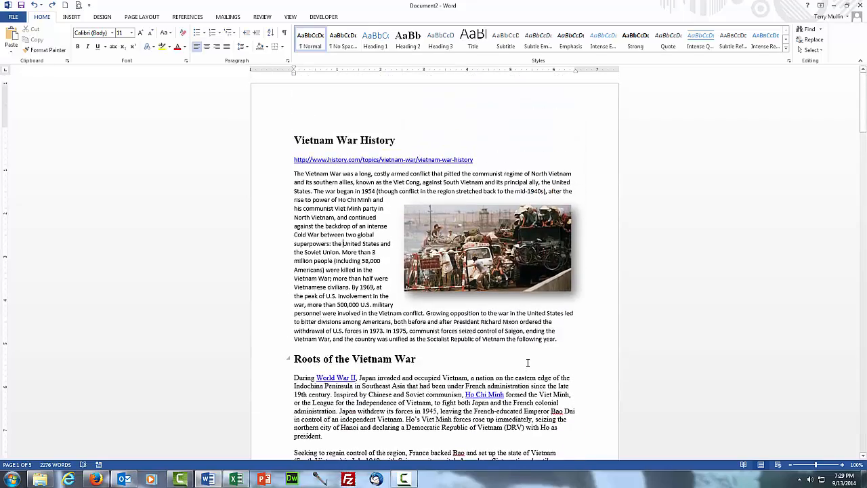
pyautogui.click(298, 141)
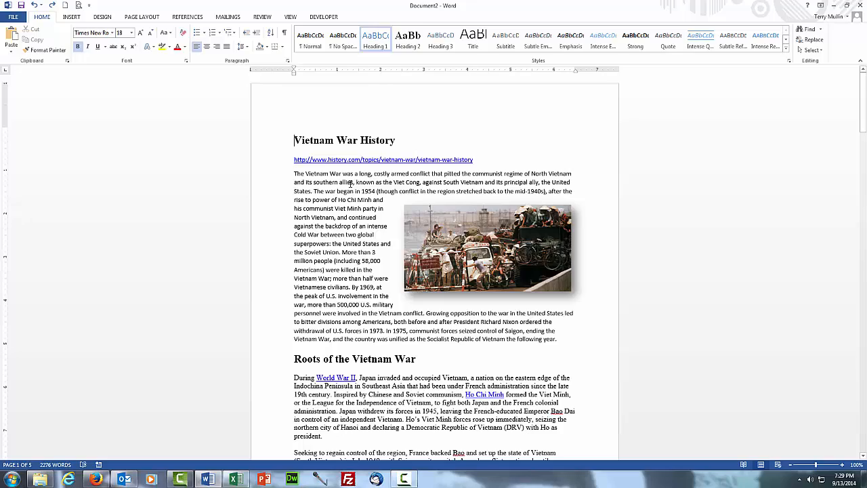
pyautogui.hotkey('ctrl', 'v')
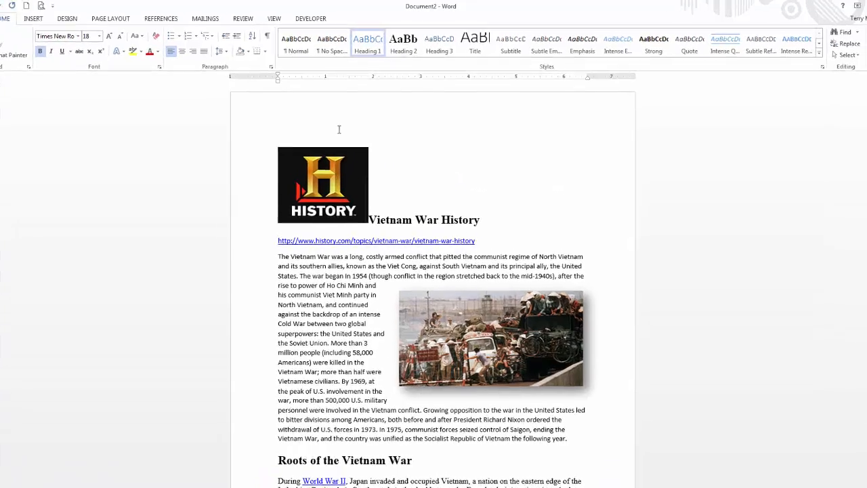
# - Apply the drop-shadow rectangle picture style to the History logo beside the "Vietnam War History" heading
pyautogui.click(344, 164)
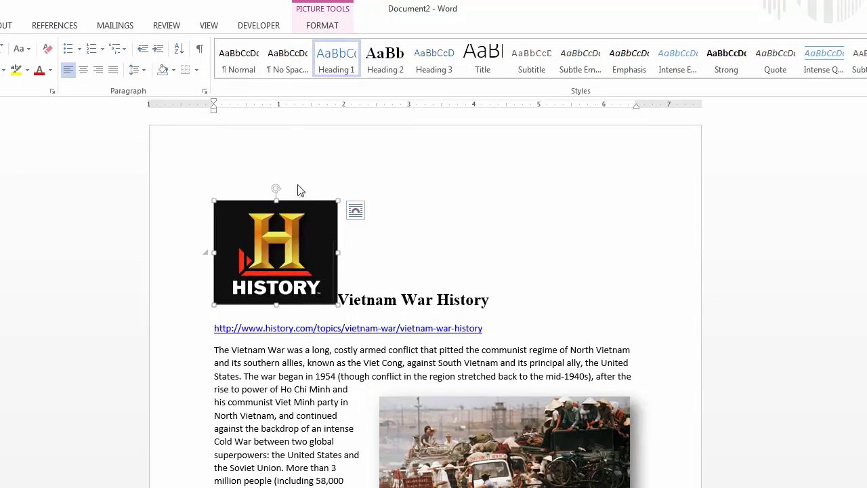
pyautogui.click(326, 20)
pyautogui.click(163, 64)
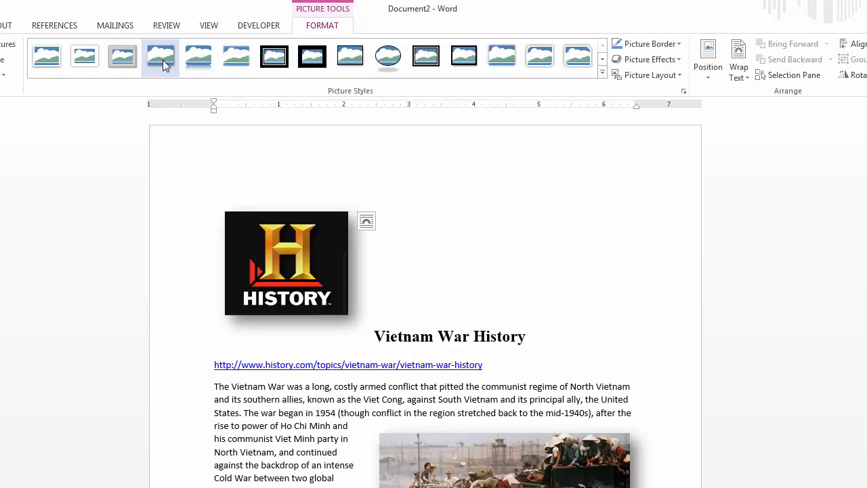
# - Set the History logo's text wrapping to Tight and move it to the right margin beside the "Vietnam War History" heading
pyautogui.click(748, 76)
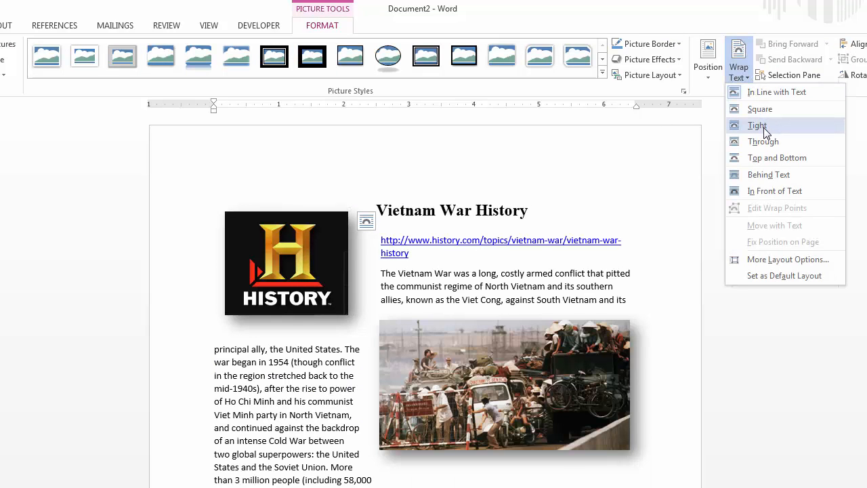
pyautogui.click(764, 127)
pyautogui.moveTo(340, 270); pyautogui.dragTo(591, 257)
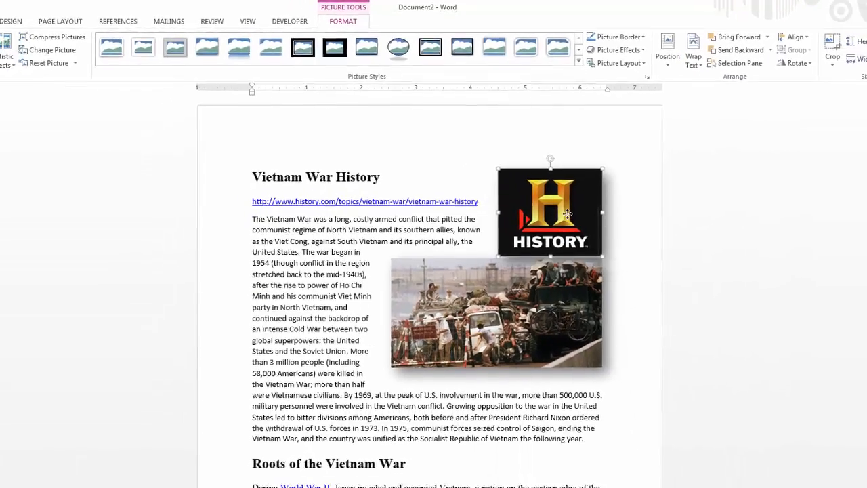
# - Move the photo of the loaded vehicles down along the right margin, well below the History logo, and deselect it
pyautogui.moveTo(519, 294); pyautogui.dragTo(522, 309)
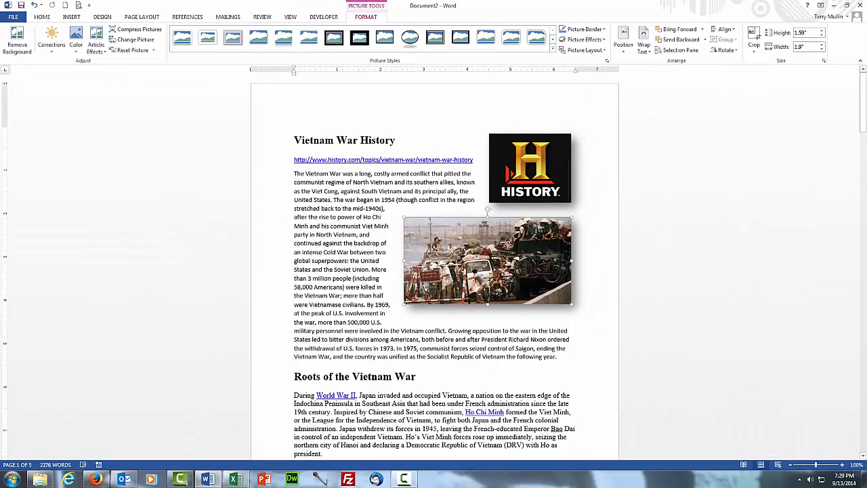
pyautogui.moveTo(507, 245); pyautogui.dragTo(508, 289)
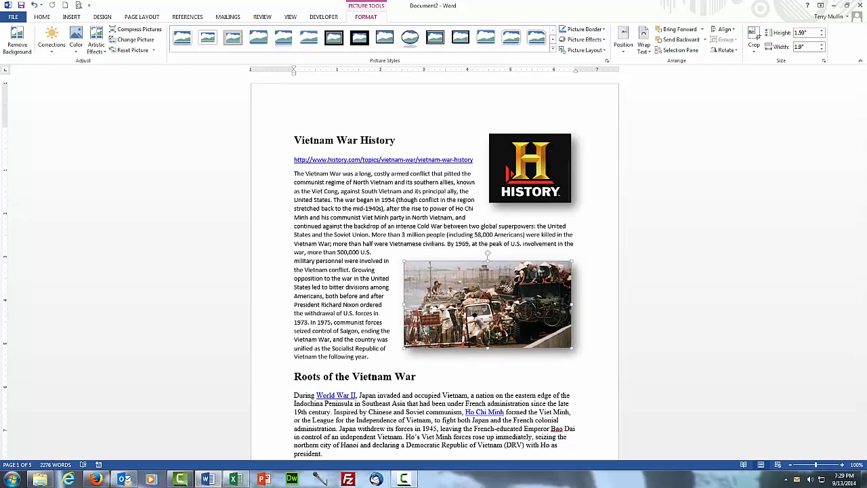
pyautogui.click(612, 272)
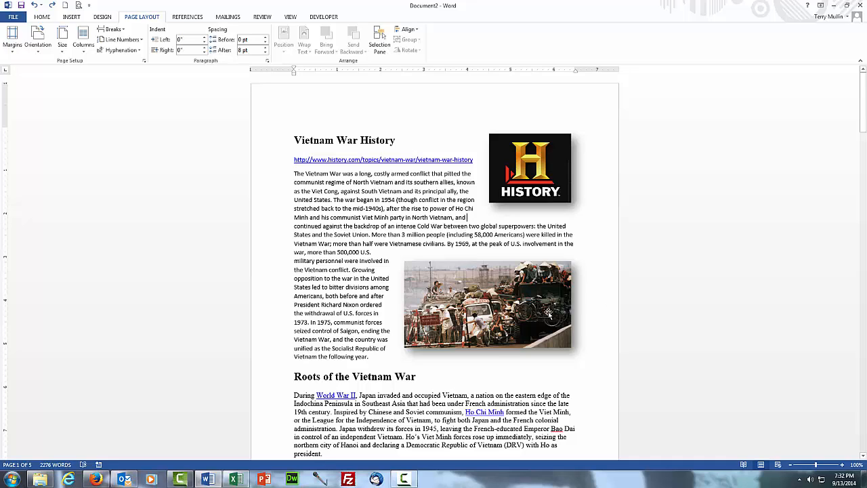
# - Delete the History logo from the top of the page
pyautogui.click(551, 175)
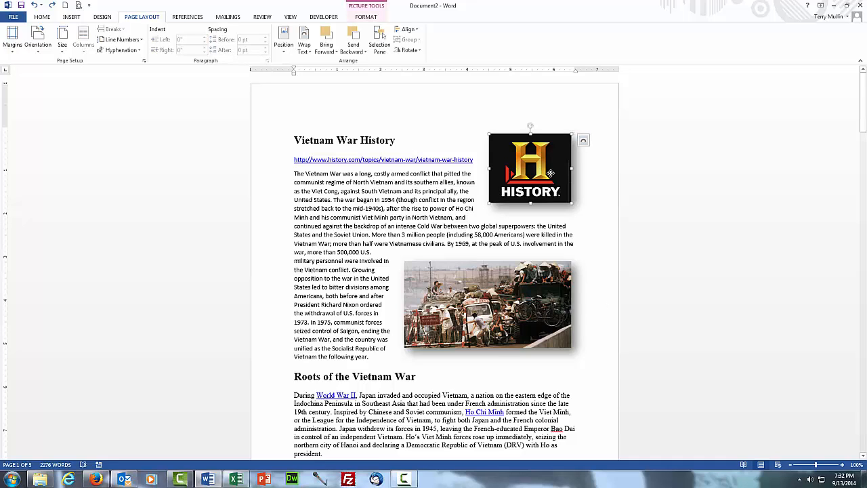
pyautogui.press('Delete')
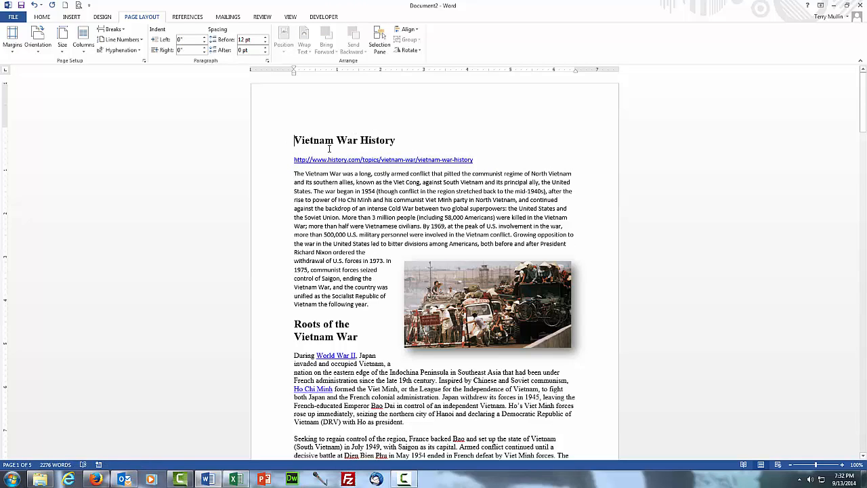
# - Lay out the text from "The Vietnam War was a long" through "(GVN)." at the end of page 1 in two columns
pyautogui.click(296, 168)
pyautogui.click(296, 173)
pyautogui.moveTo(305, 210); pyautogui.dragTo(345, 338)
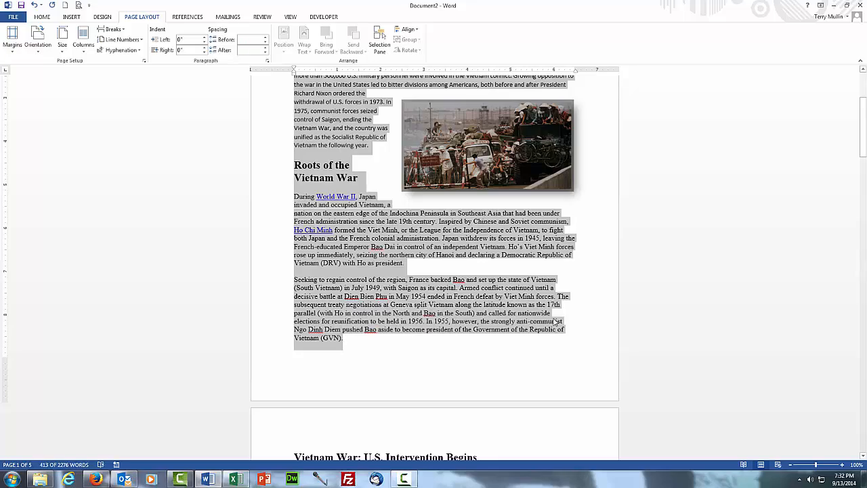
pyautogui.scroll(5, 608, 309)
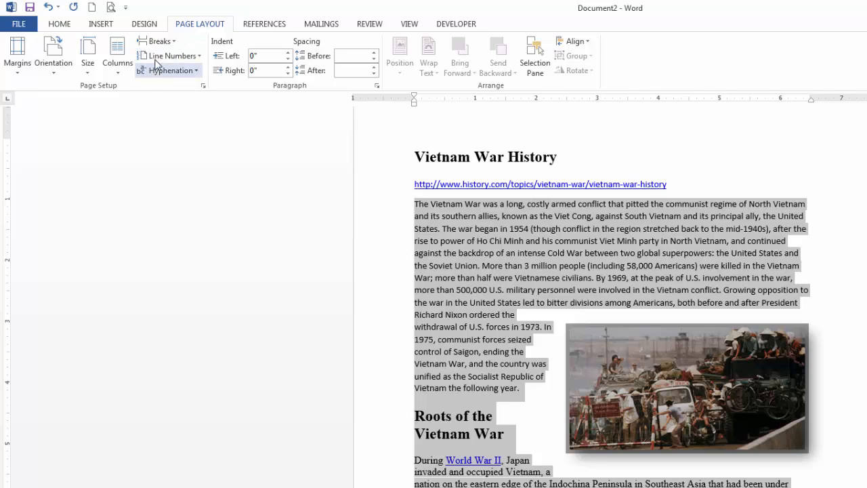
pyautogui.click(120, 59)
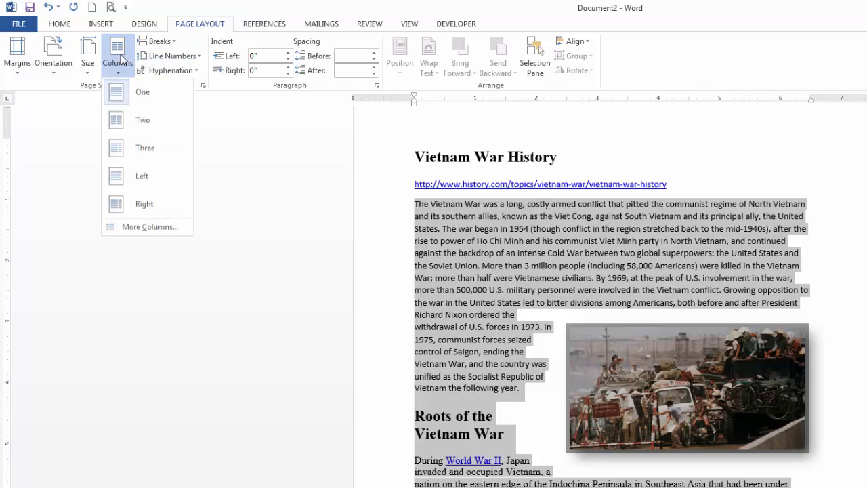
pyautogui.click(133, 128)
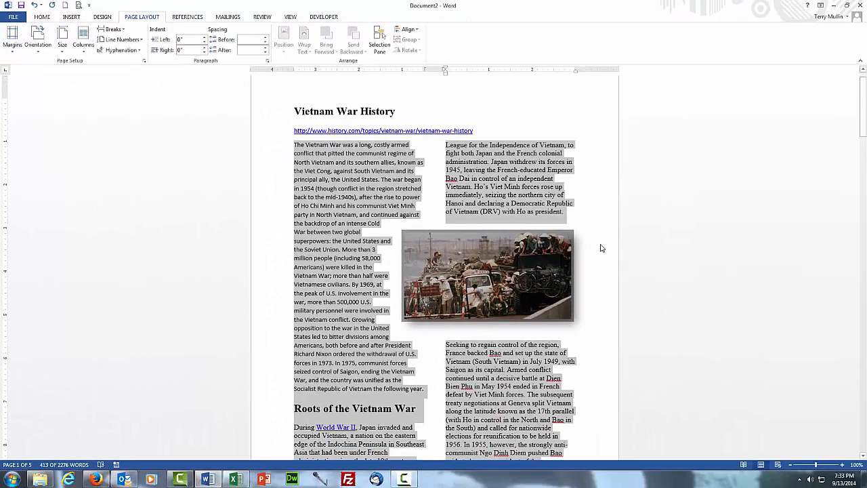
pyautogui.click(600, 249)
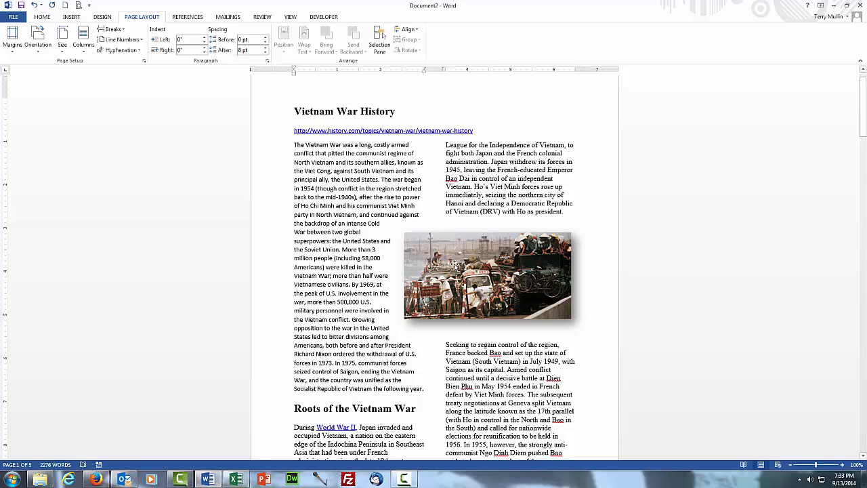
# - Shrink the photo of the loaded vehicles proportionally and move it to the middle of the page so it straddles both columns
pyautogui.scroll(-5, 574, 253)
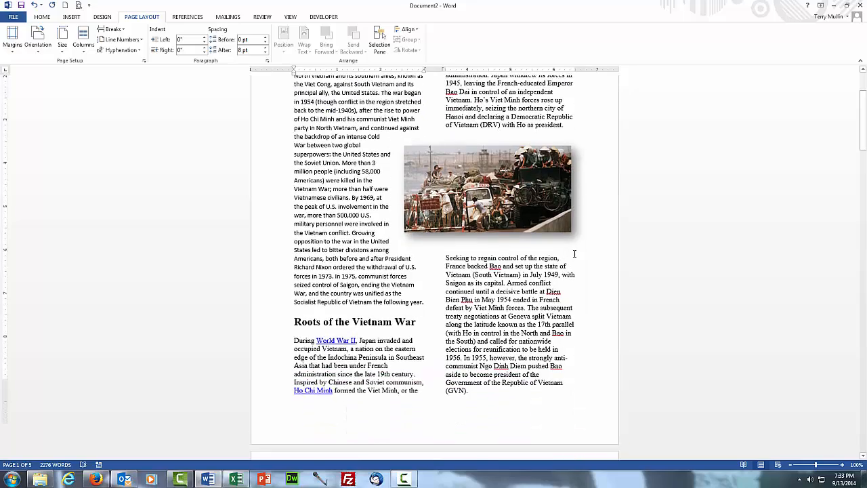
pyautogui.scroll(-10, 574, 253)
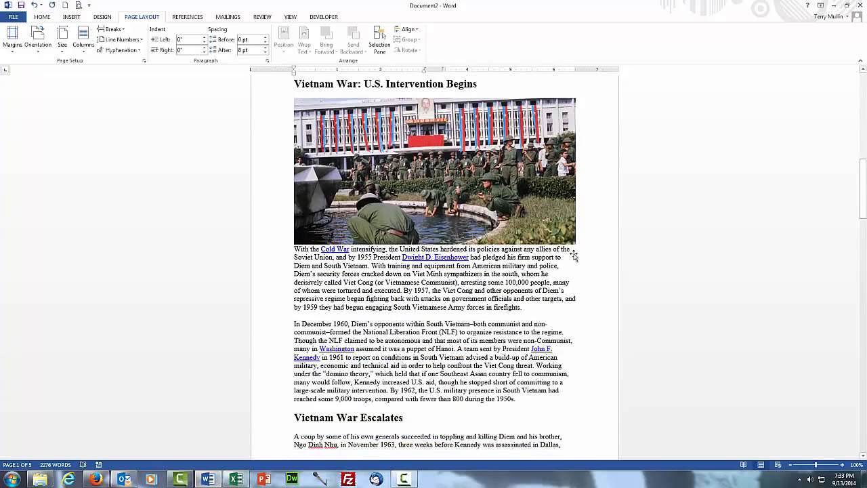
pyautogui.scroll(14, 574, 253)
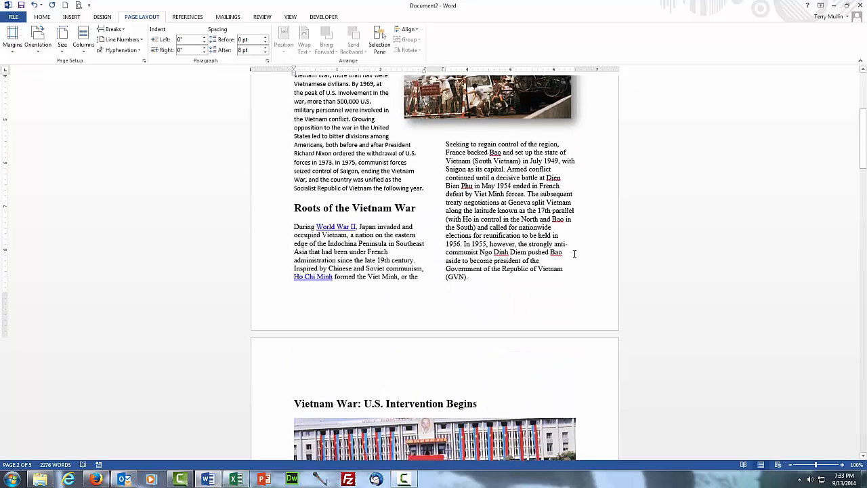
pyautogui.scroll(2, 574, 256)
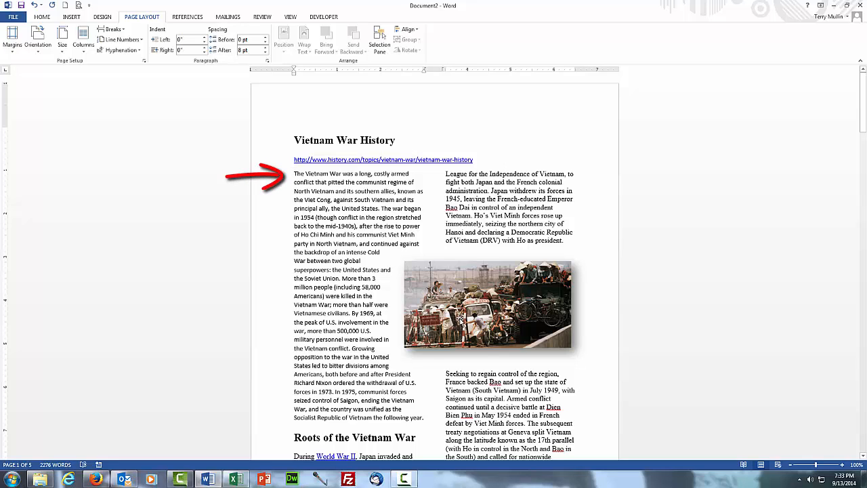
pyautogui.click(459, 320)
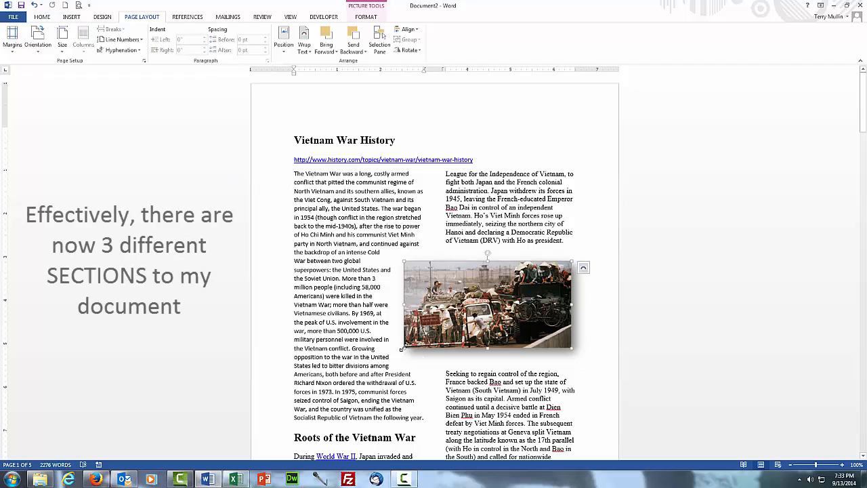
pyautogui.moveTo(402, 349); pyautogui.dragTo(429, 334)
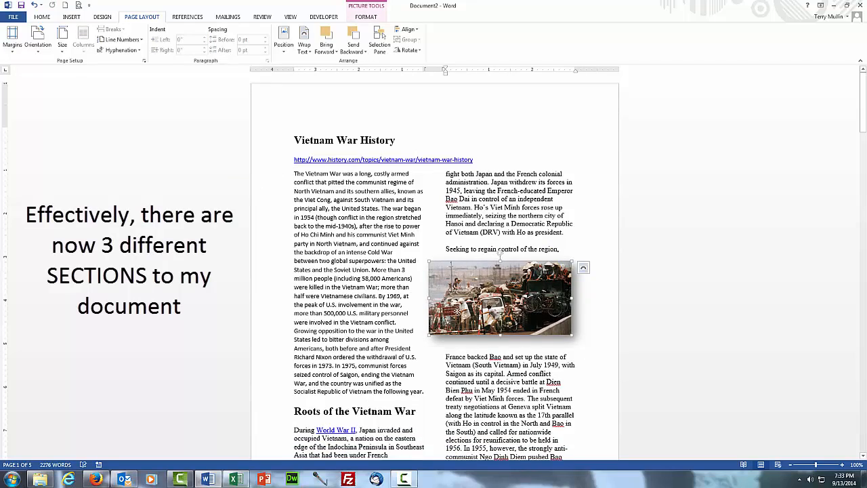
pyautogui.moveTo(497, 314); pyautogui.dragTo(433, 322)
pyautogui.scroll(-3, 620, 325)
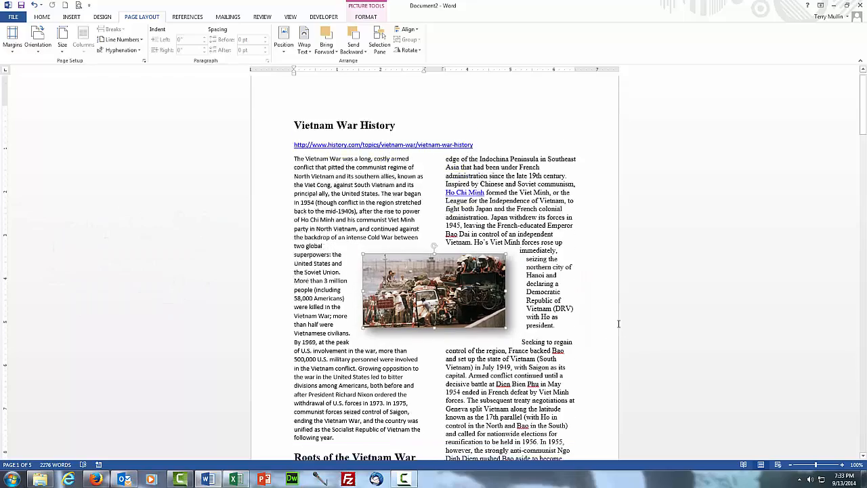
pyautogui.scroll(-4, 619, 324)
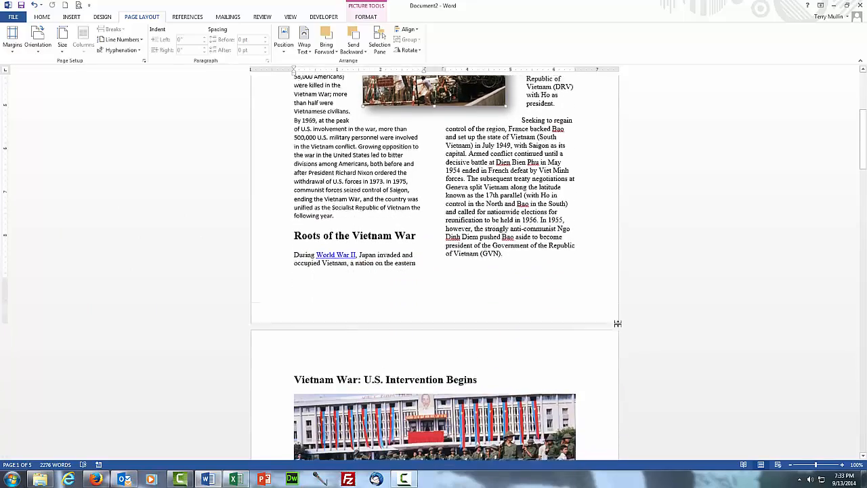
pyautogui.scroll(2, 619, 324)
pyautogui.scroll(5, 618, 324)
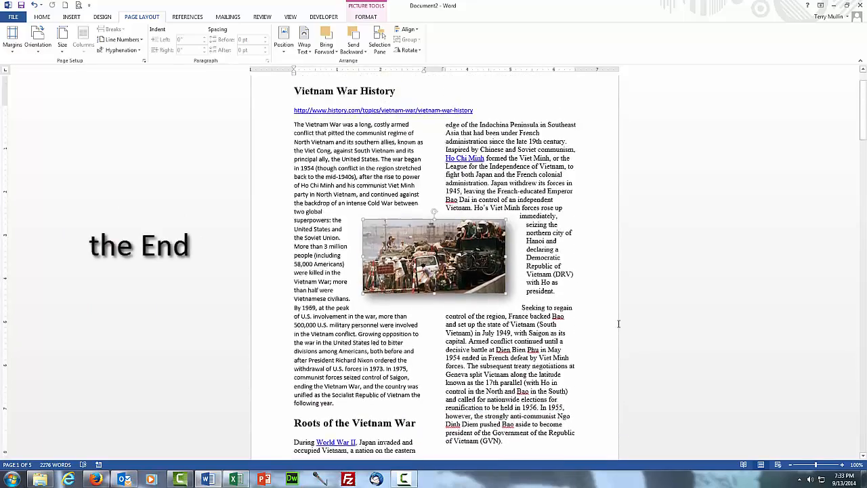